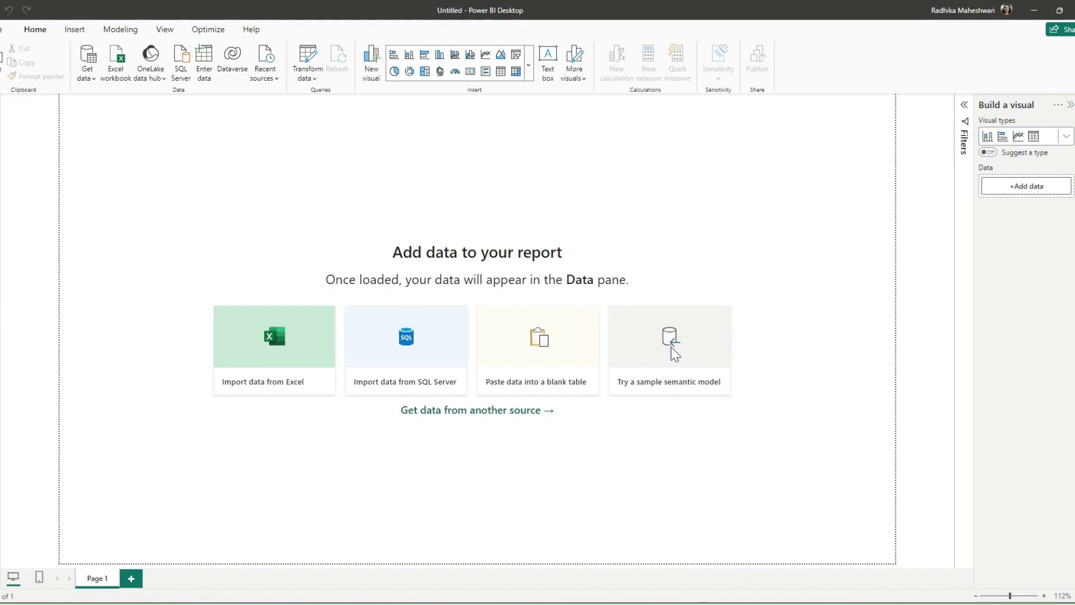
Load the financials table from the sample data through the Power Query Editor and apply it to the report
left_click(670, 348)
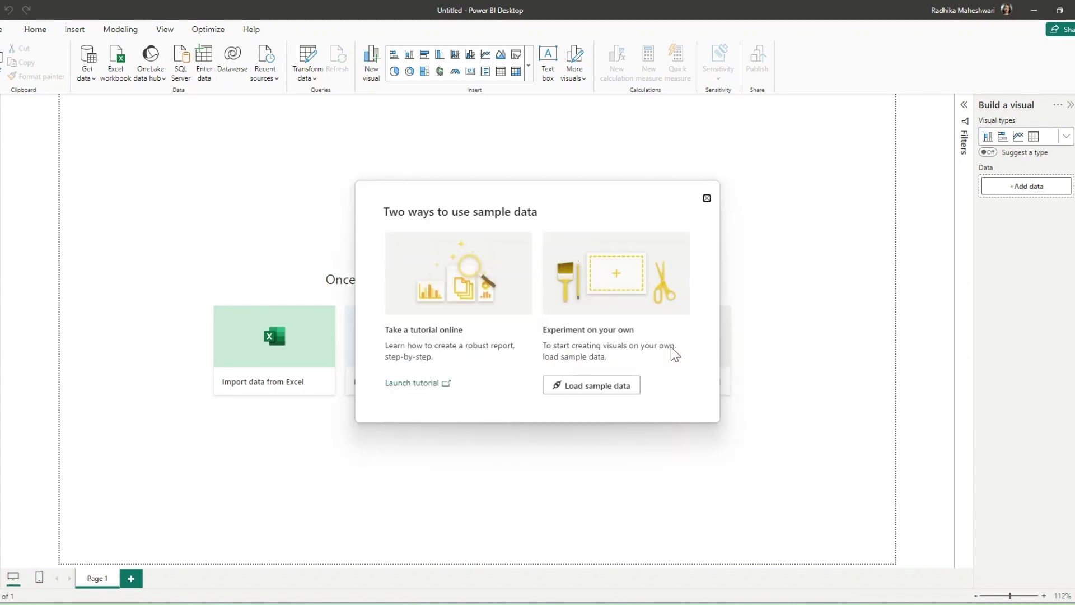
left_click(600, 387)
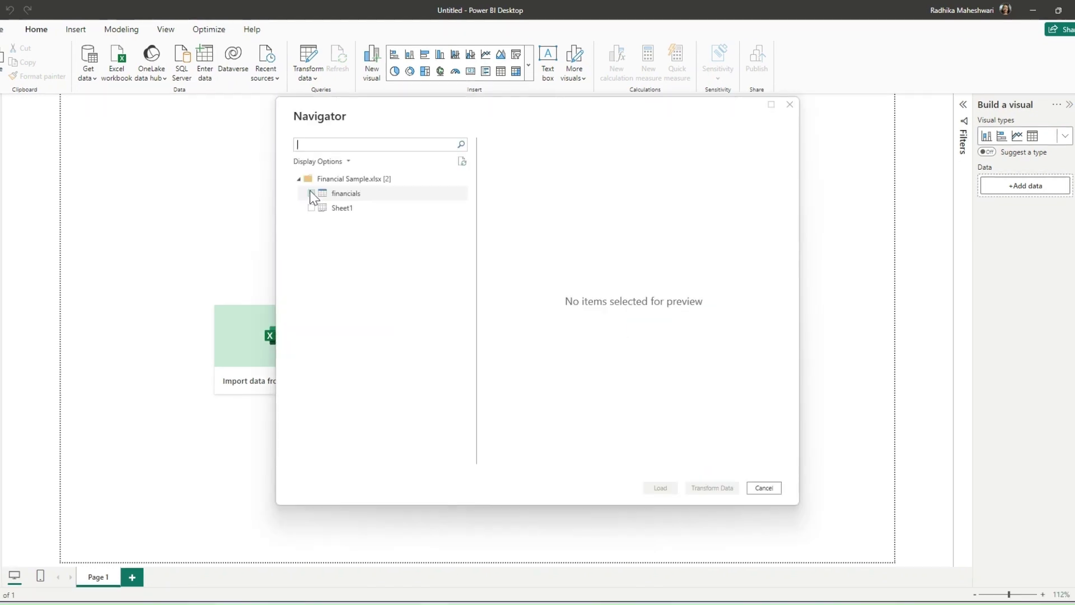
left_click(311, 193)
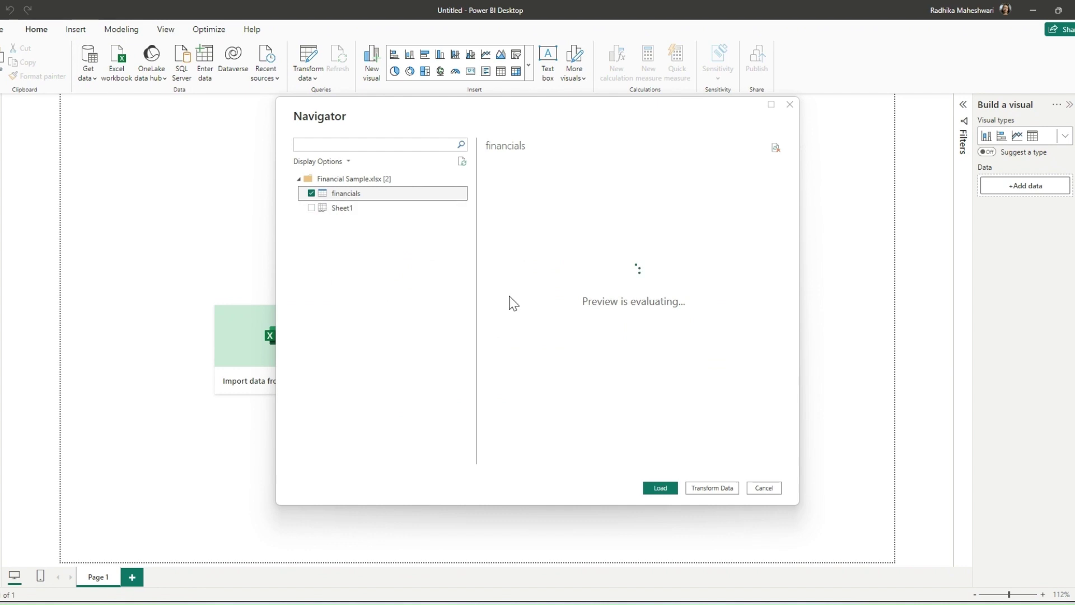
left_click(717, 488)
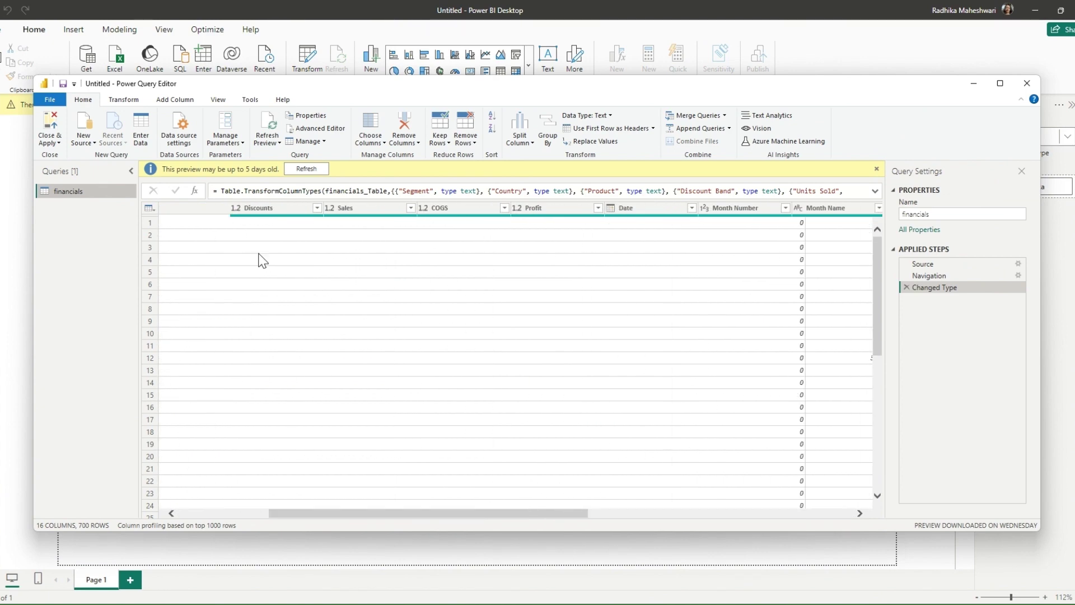
left_click(58, 144)
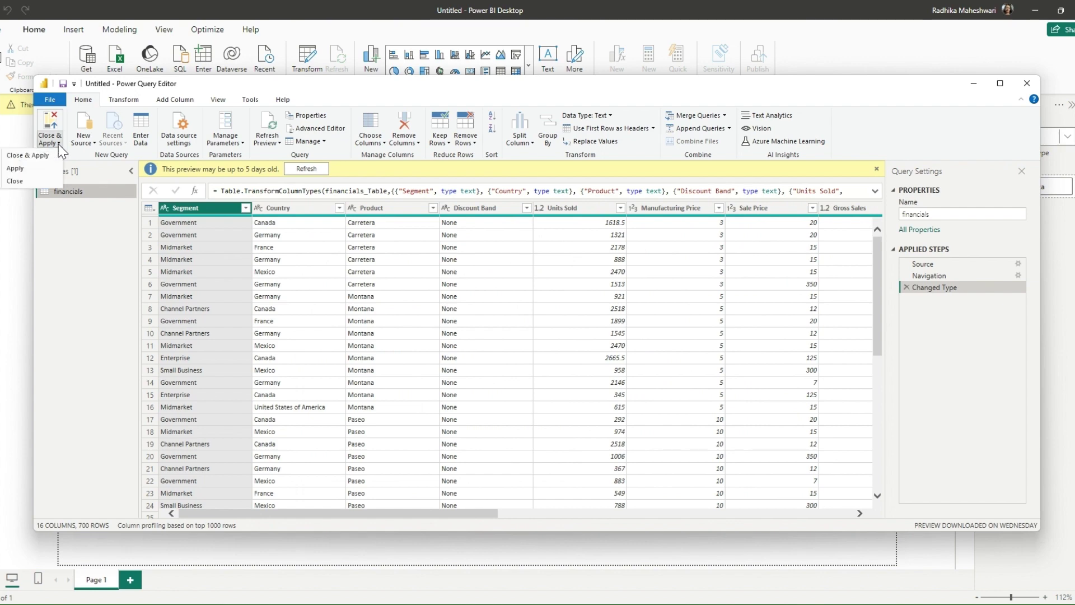
left_click(43, 160)
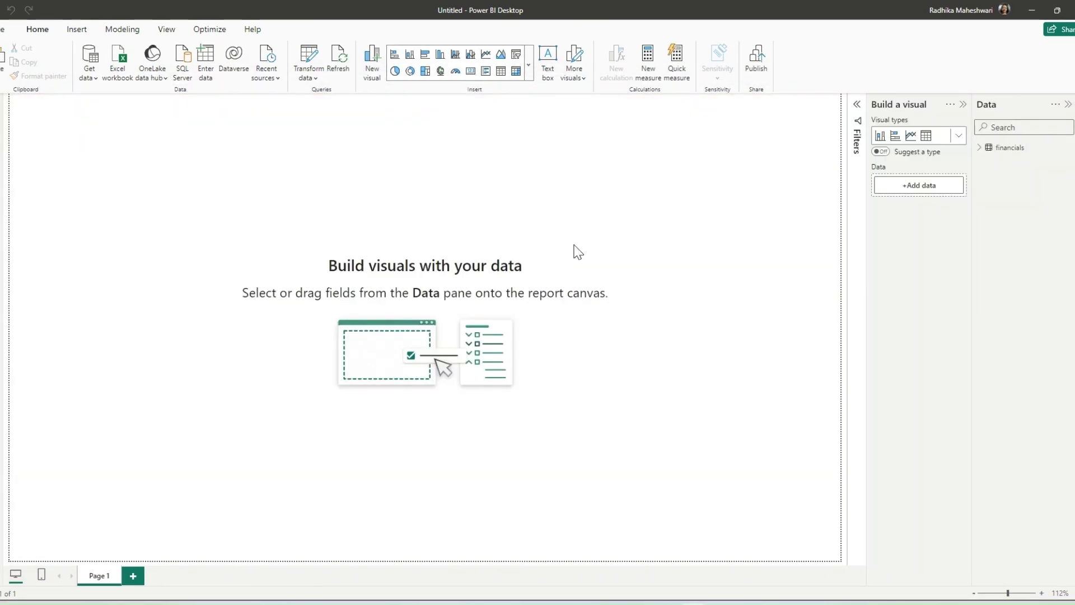
Create a calculated column in financials: Month & Year Abb. = LEFT(financials[Month Name], 3) & " " & financials[Year]
left_click(981, 149)
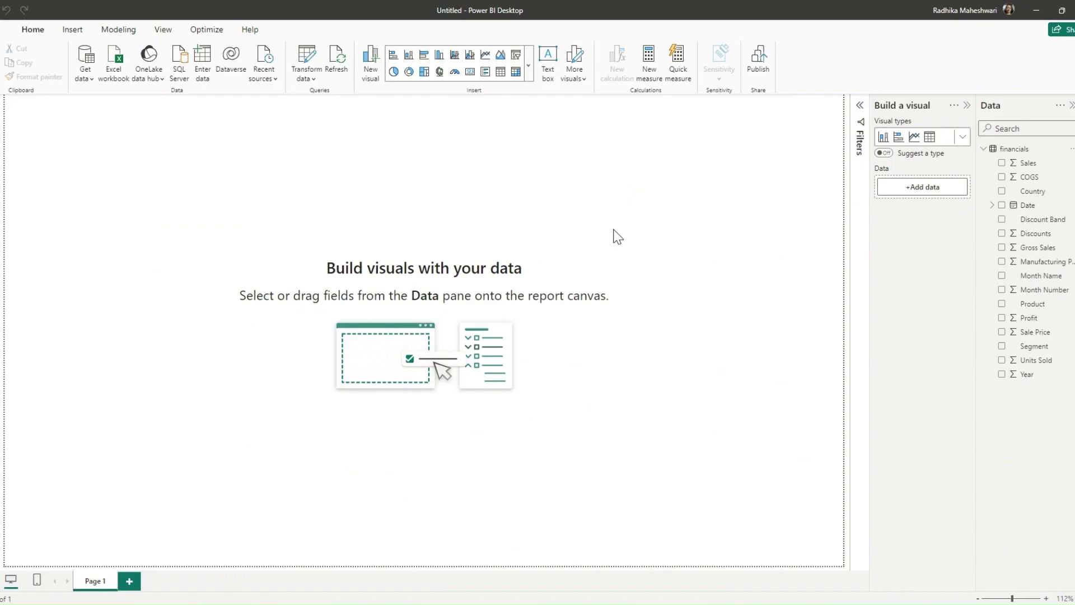
right_click(1012, 150)
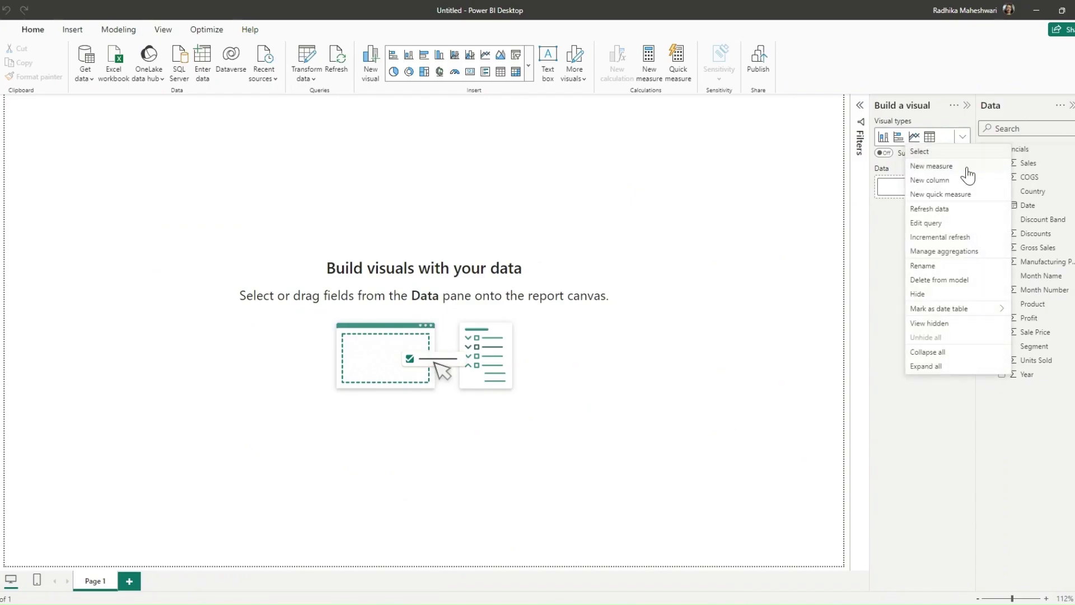
left_click(950, 180)
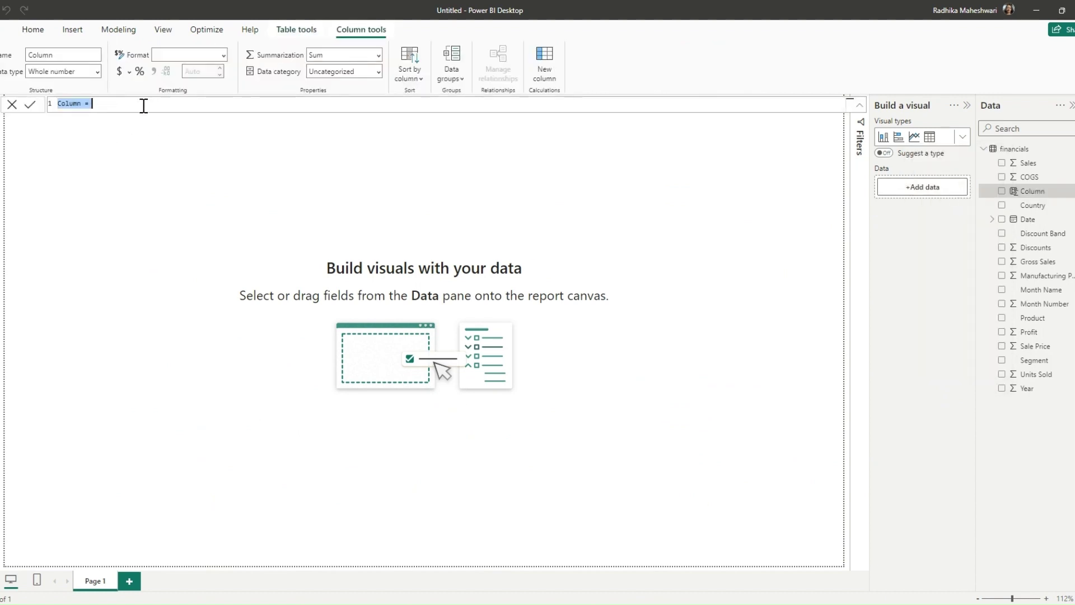
type("Month & Year Abb. =")
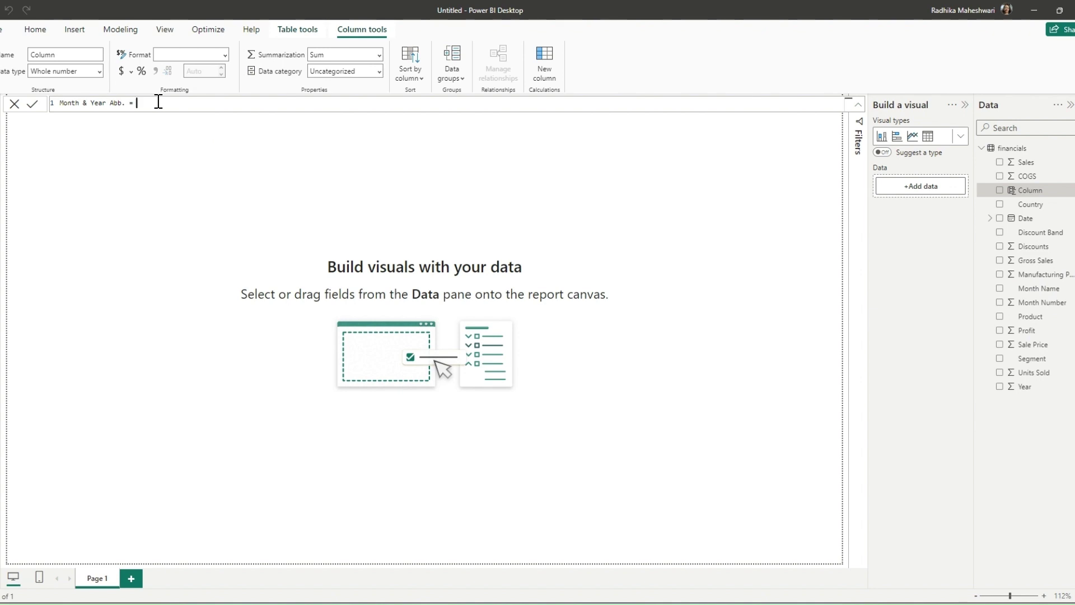
type("LEFT(")
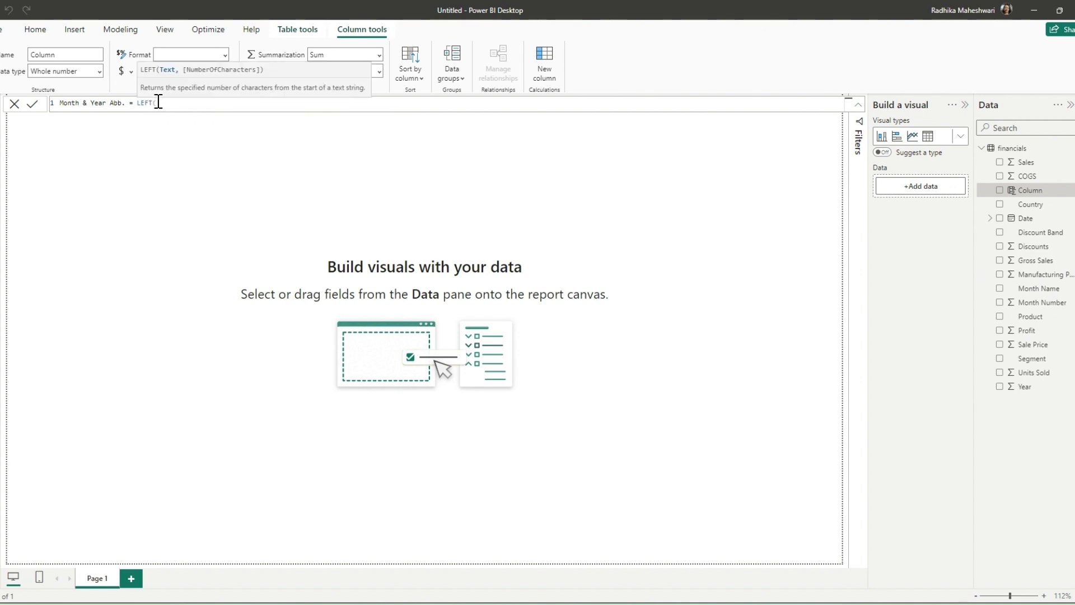
type("financials[Month Name]")
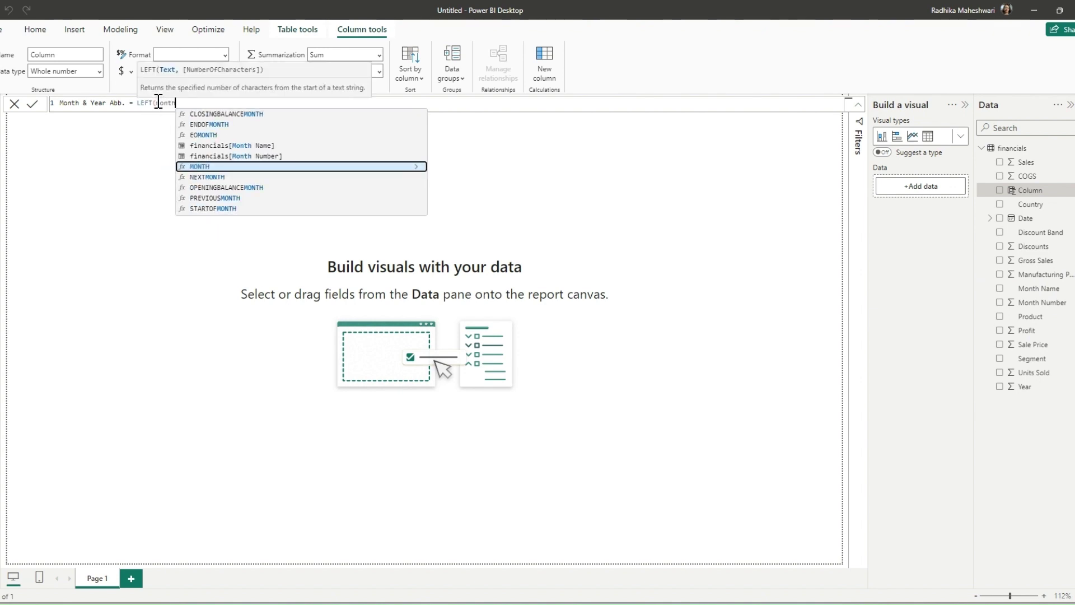
key("Tab")
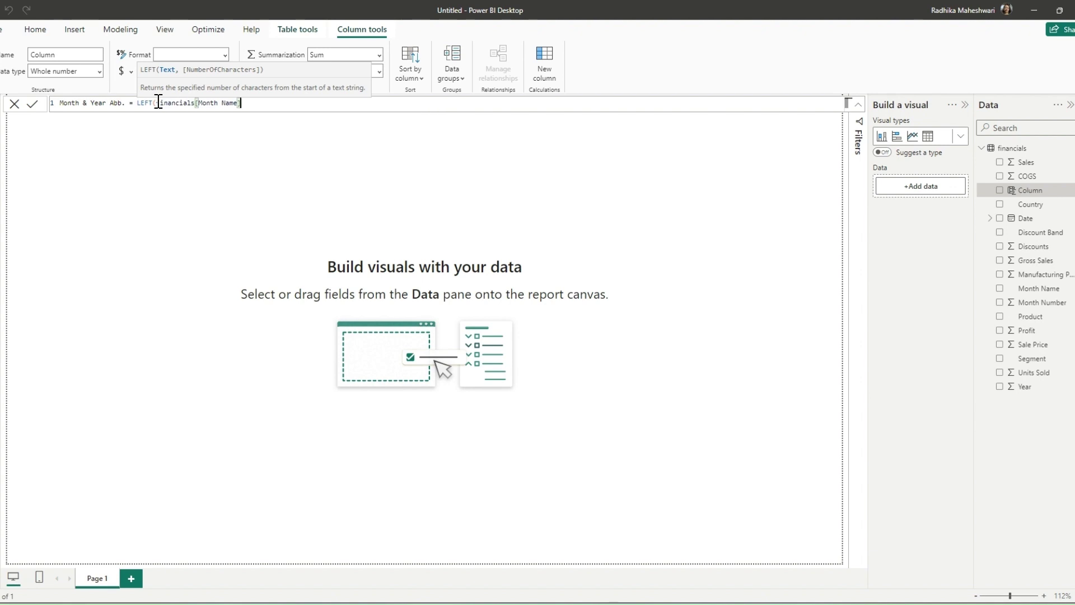
type(", 3)")
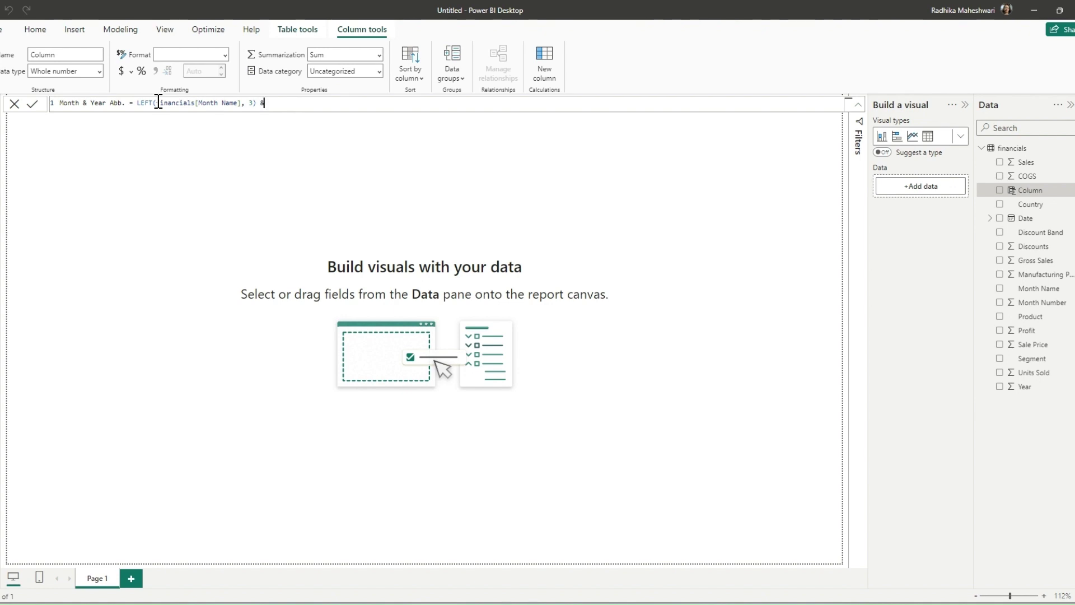
type(" & \" \" & year")
left_click(370, 135)
key("Return")
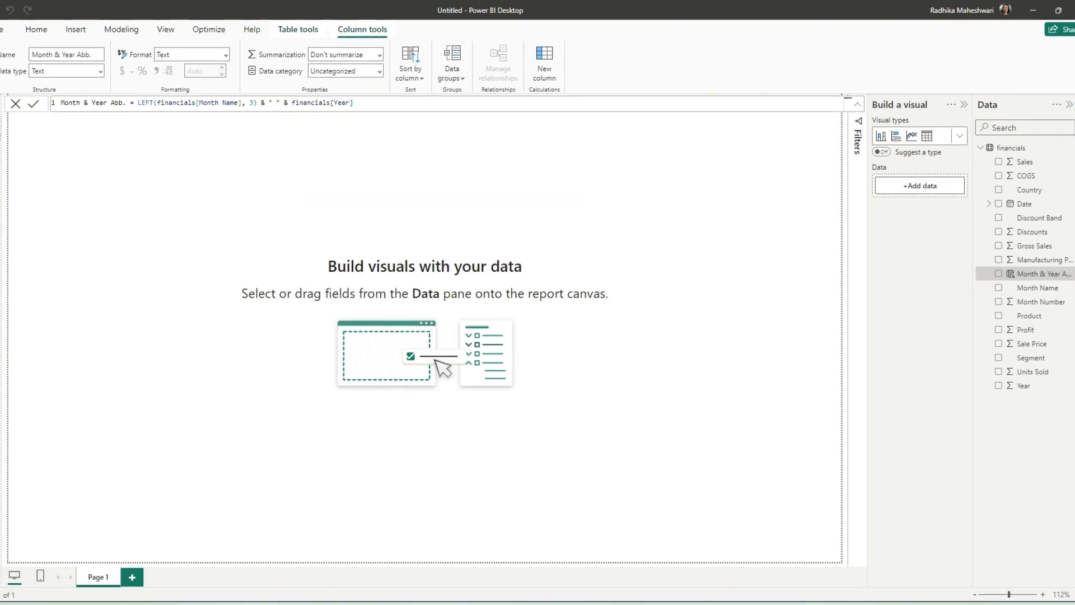
Sort the Month & Year Abb. column by Date in the table view
left_click(1, 135)
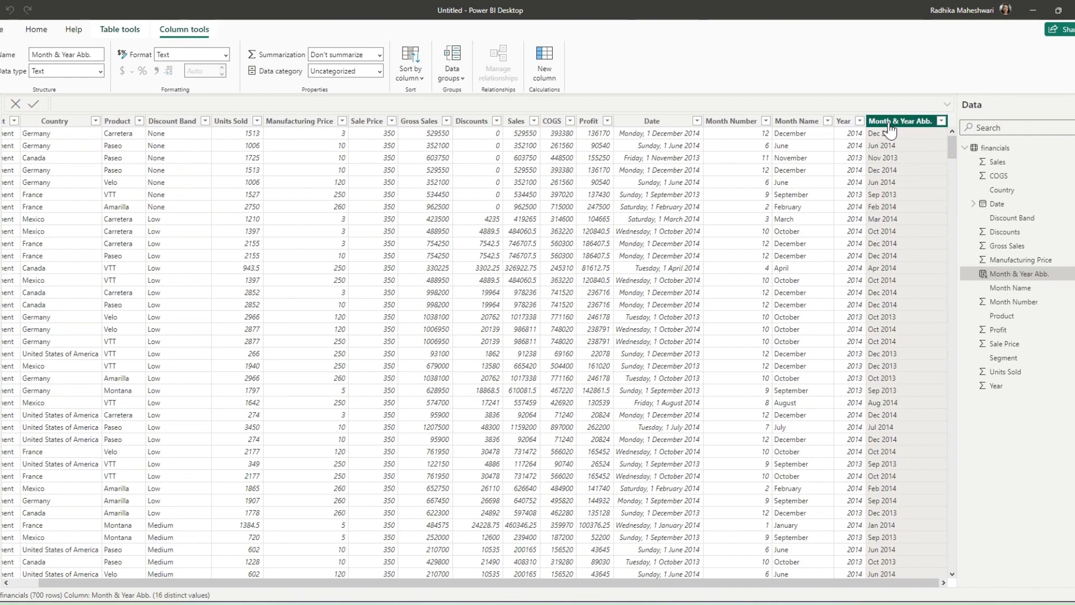
left_click(419, 79)
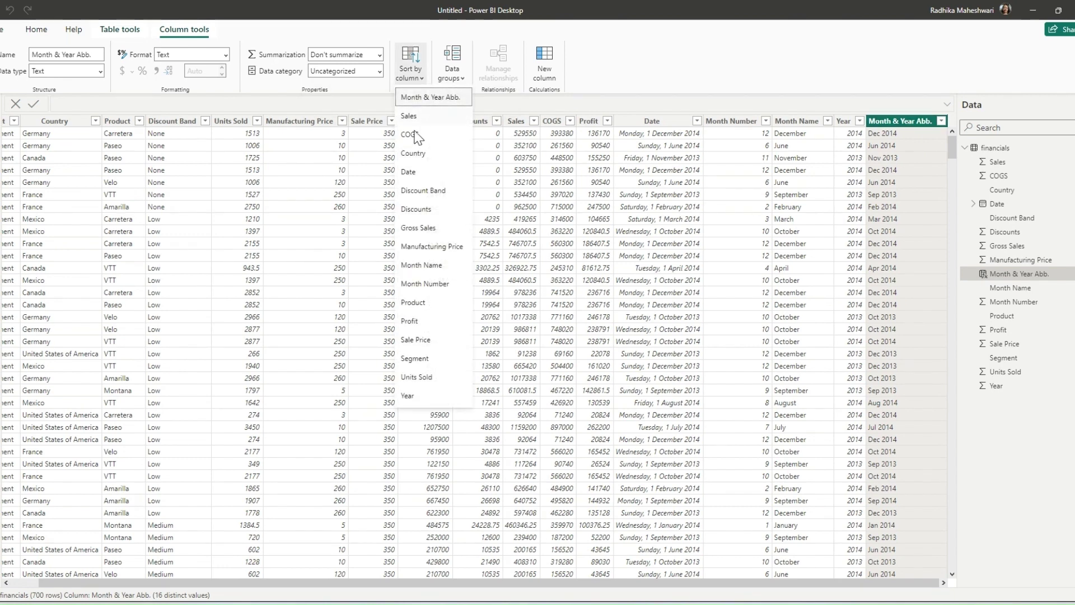
left_click(408, 173)
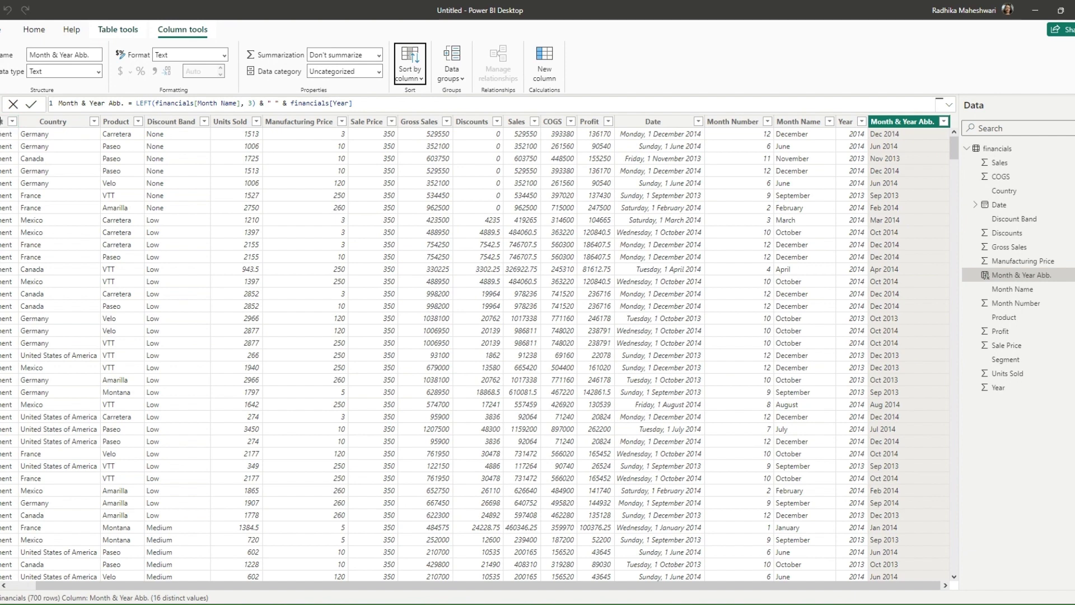
Add a table visual of Month & Year Abb. to the report page and move it slightly down
left_click(0, 114)
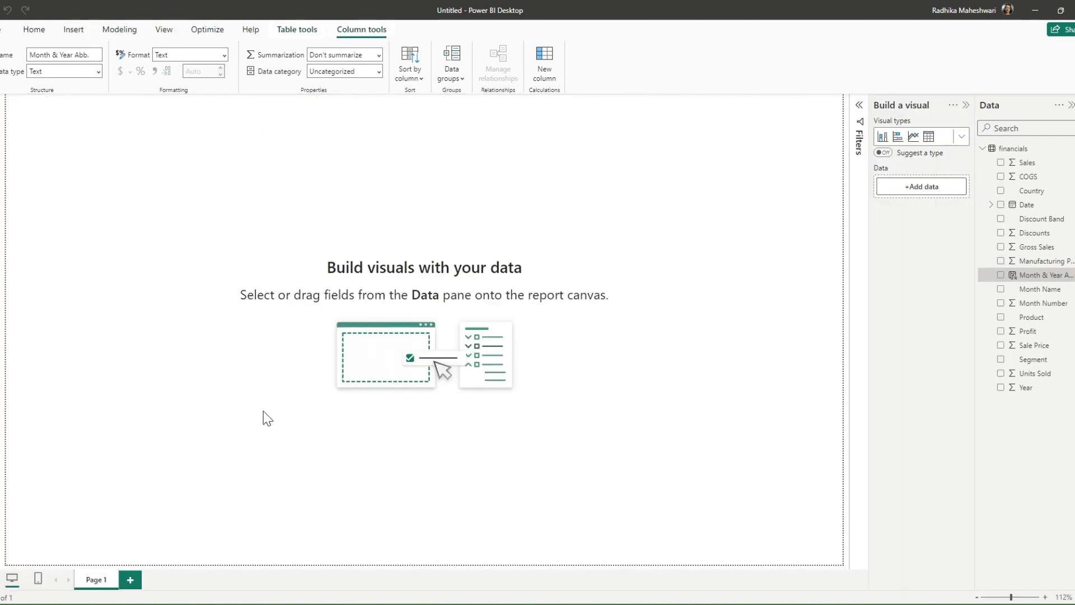
left_click(927, 138)
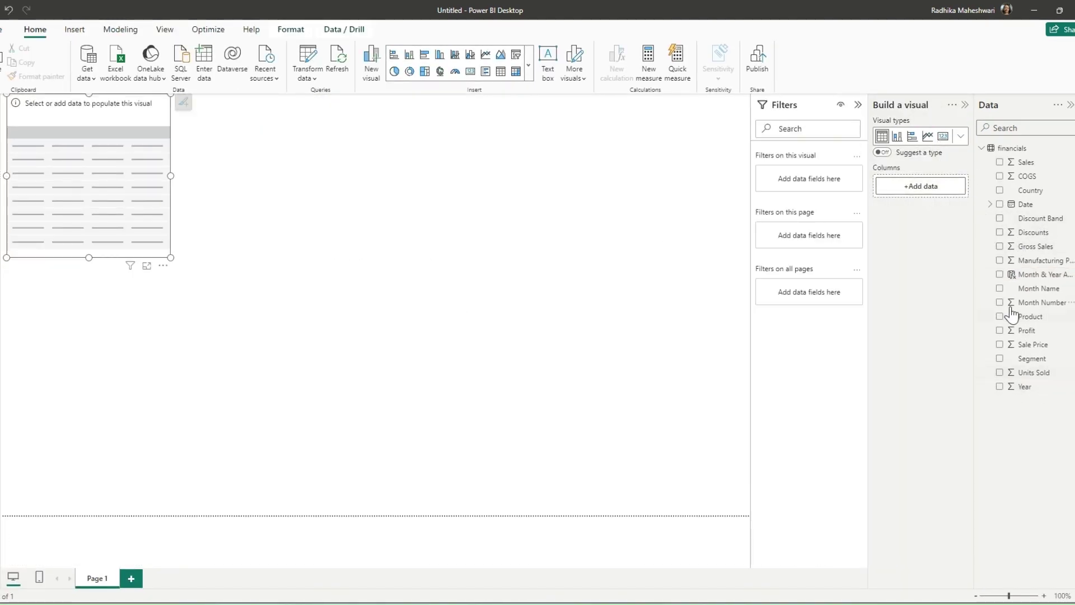
left_click(959, 274)
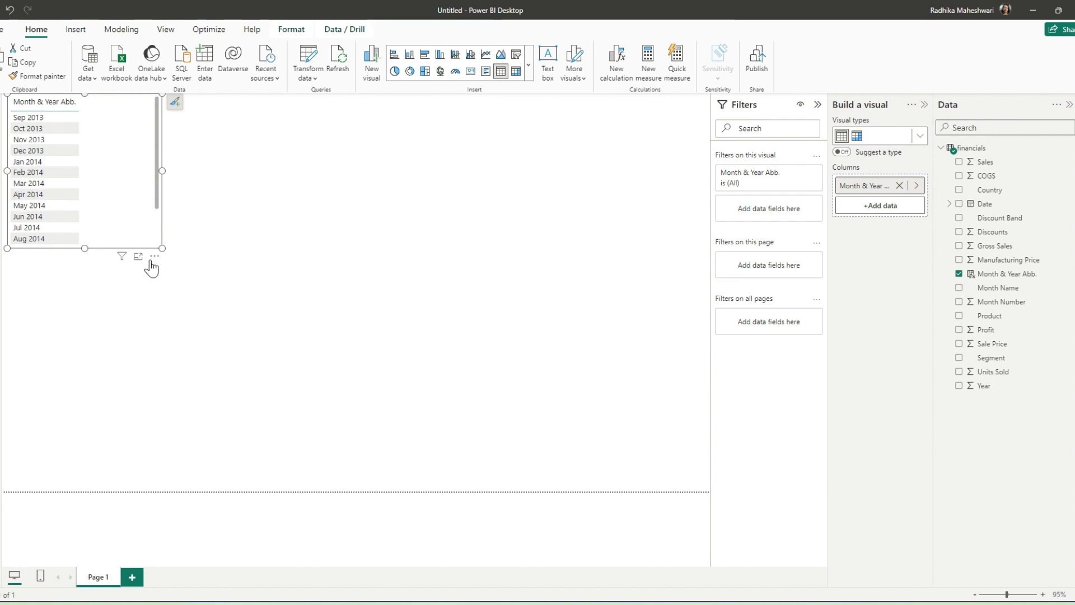
left_click_drag(155, 260, 167, 127)
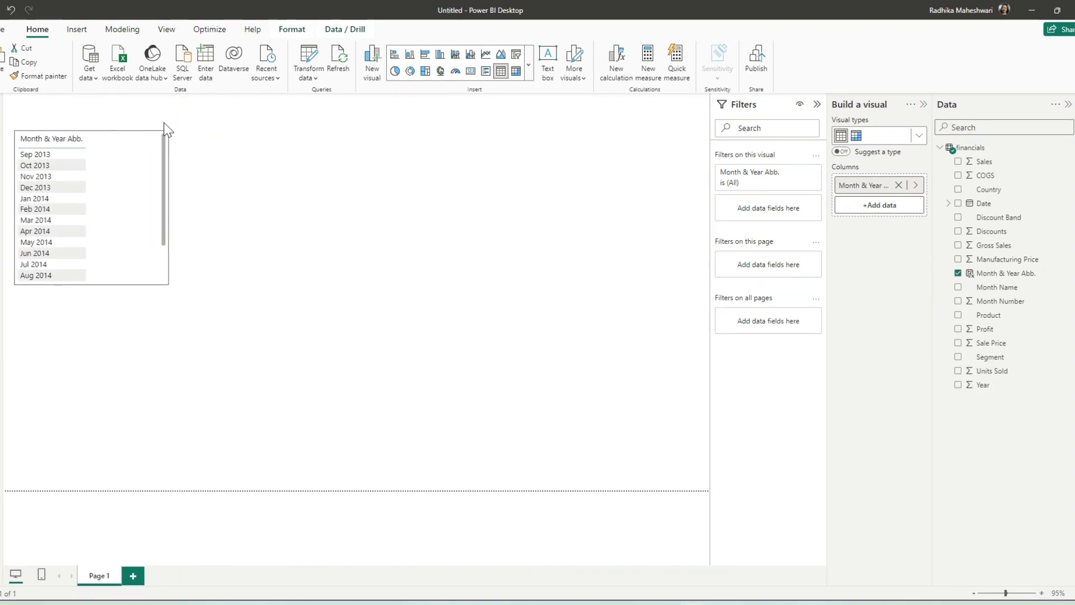
Convert the table visual into a ribbon chart and widen it across the report page
left_click(919, 136)
left_click(918, 169)
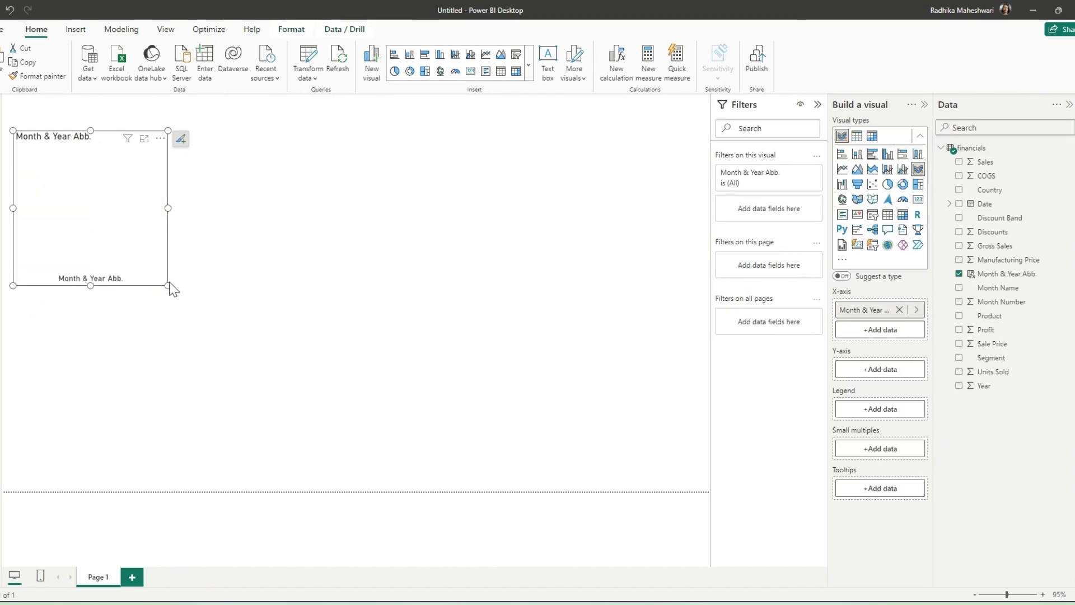
left_click_drag(166, 284, 700, 293)
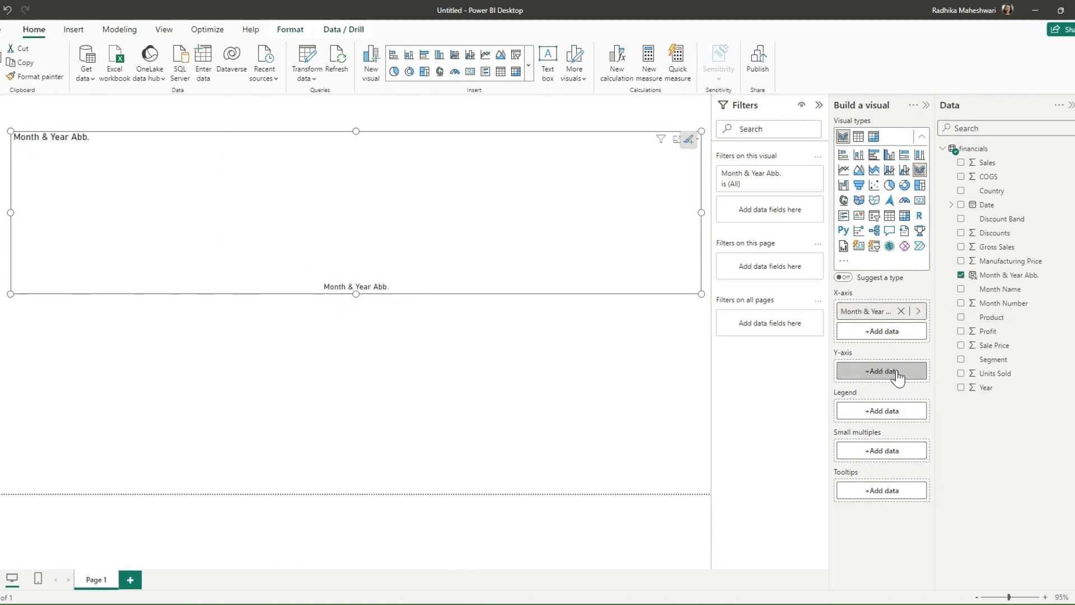
Add Sales to the ribbon chart's Y-axis and Country to its legend
left_click(961, 162)
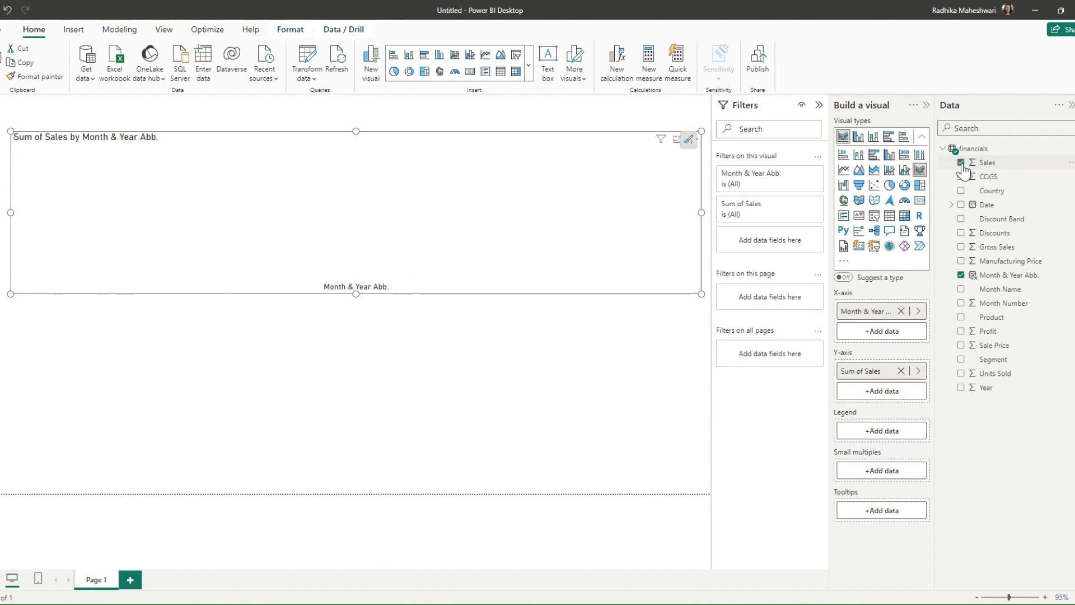
left_click(866, 431)
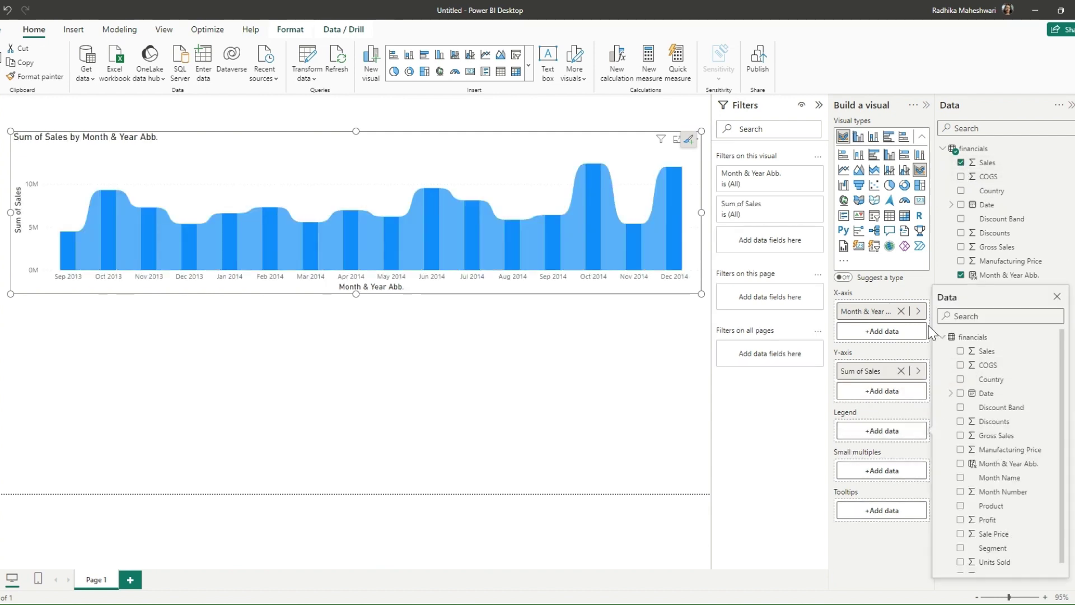
left_click(960, 379)
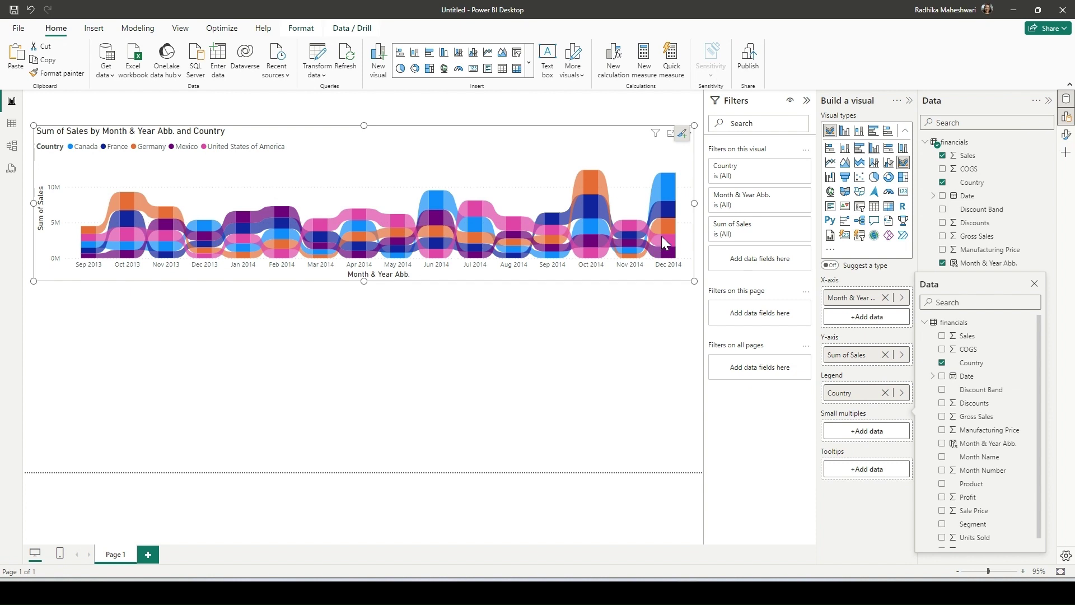
left_click(277, 153)
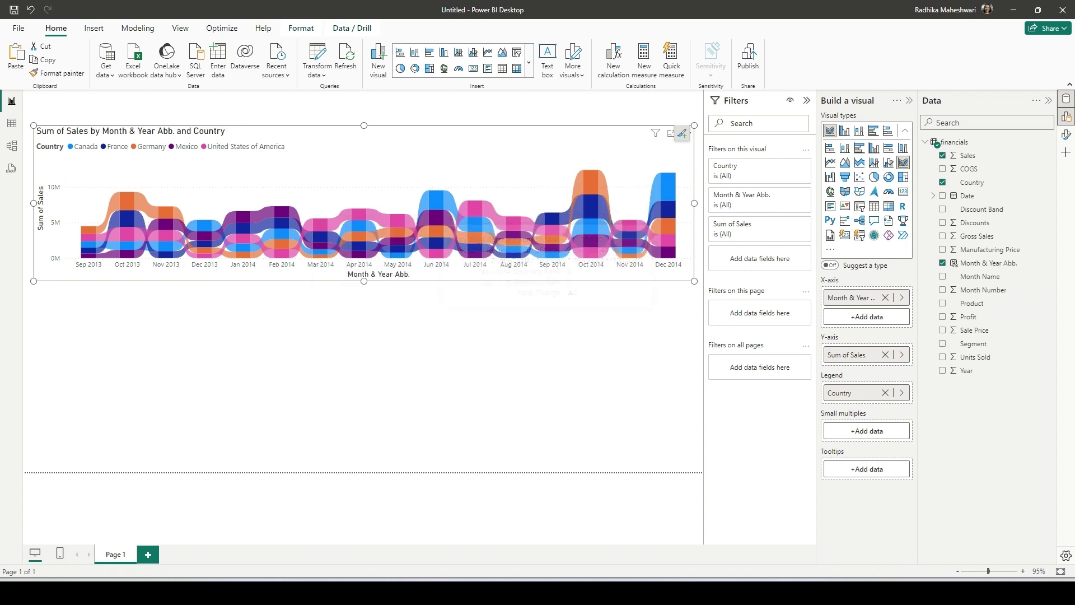
Set the column color of the ribbon chart's Canada series to a darker blue
left_click(1066, 135)
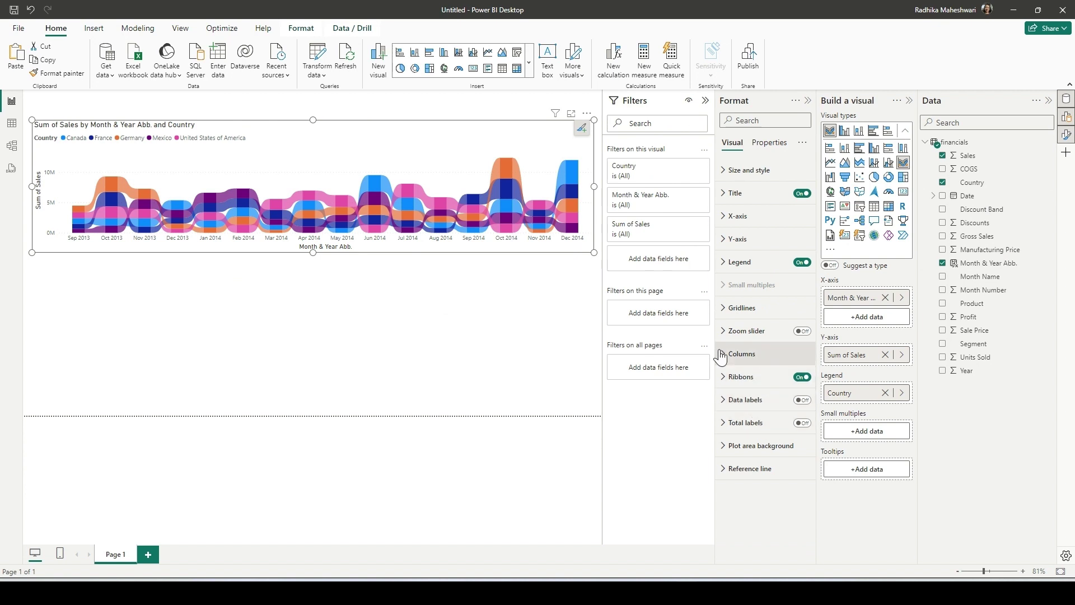
left_click(762, 353)
scroll(763, 351, "down", 3)
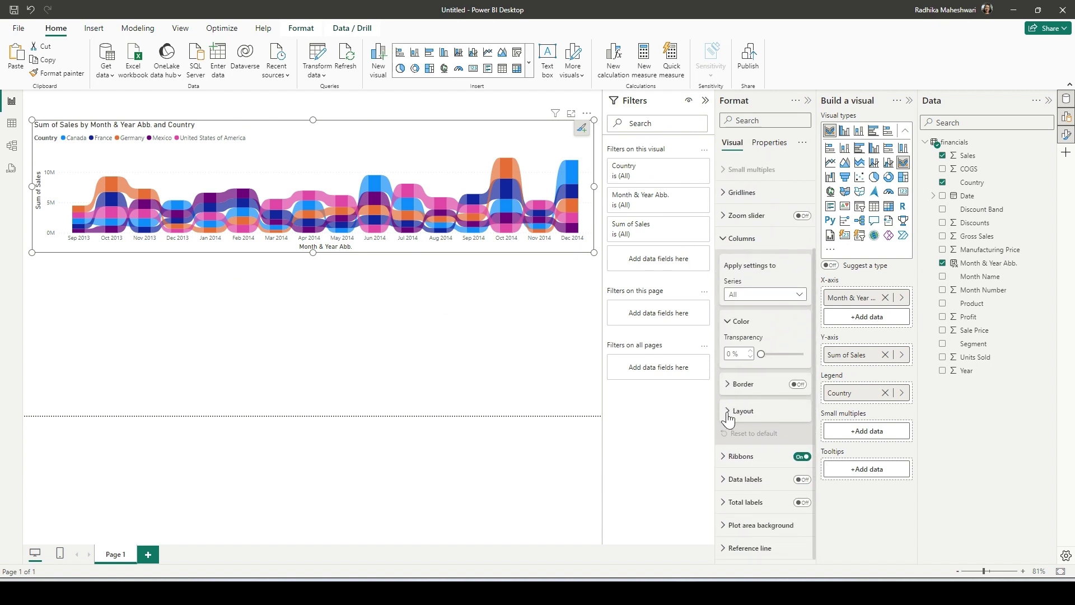
scroll(745, 392, "up", 1)
left_click(767, 330)
left_click(761, 356)
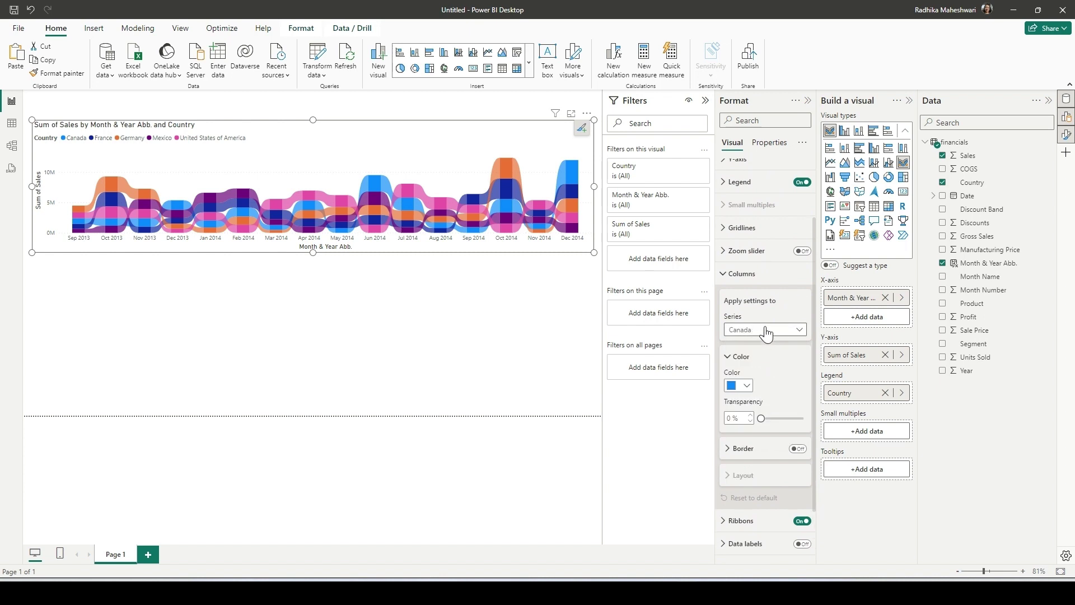
left_click(738, 385)
left_click(764, 362)
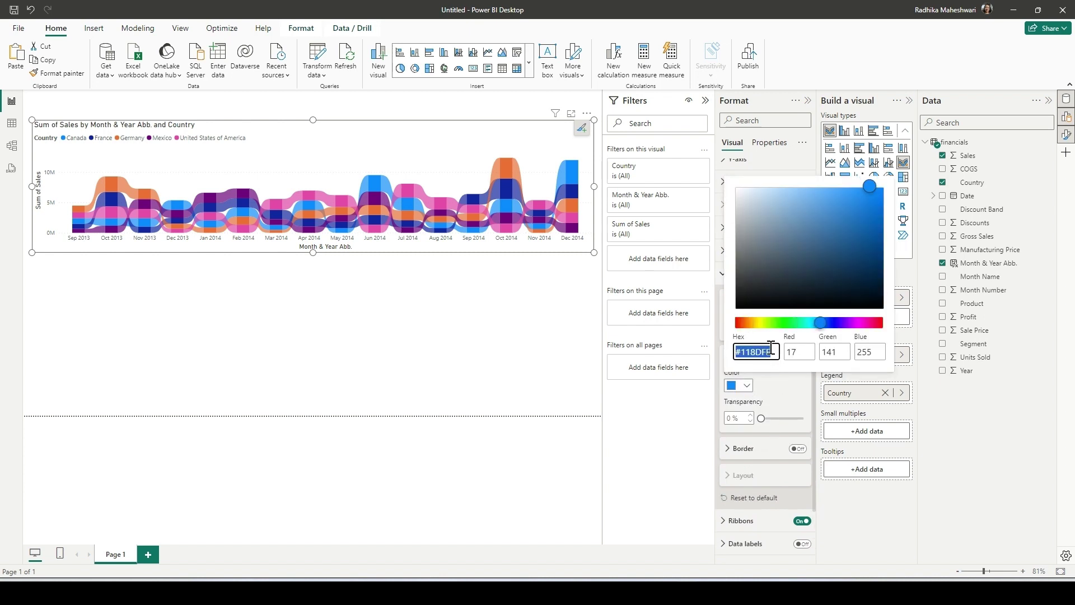
left_click(771, 348)
key("BackSpace")
key("BackSpace")
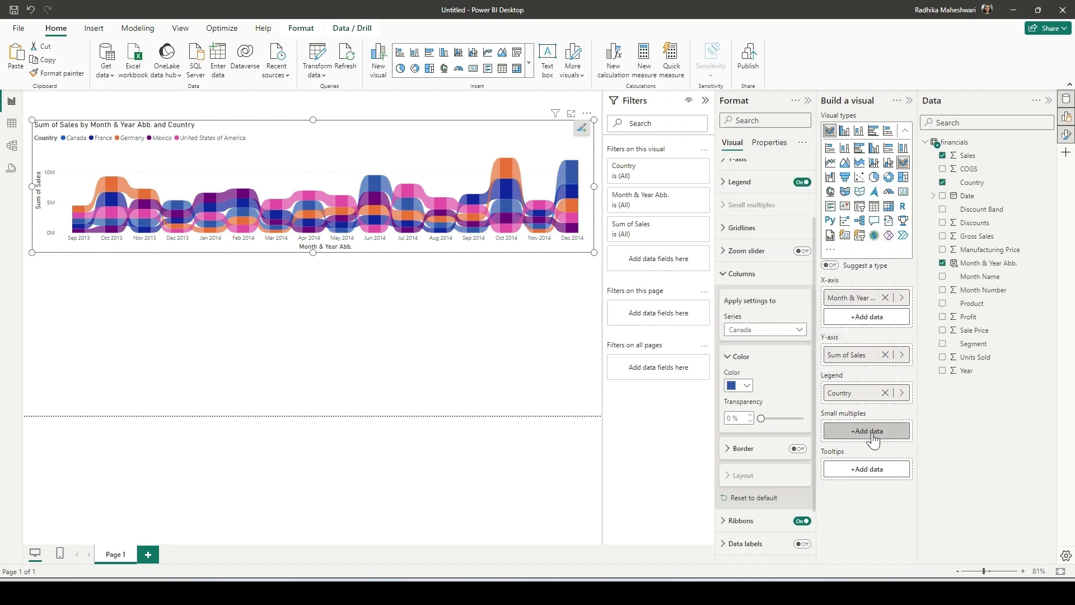
Set the column color of the ribbon chart's France series to teal green
left_click(771, 330)
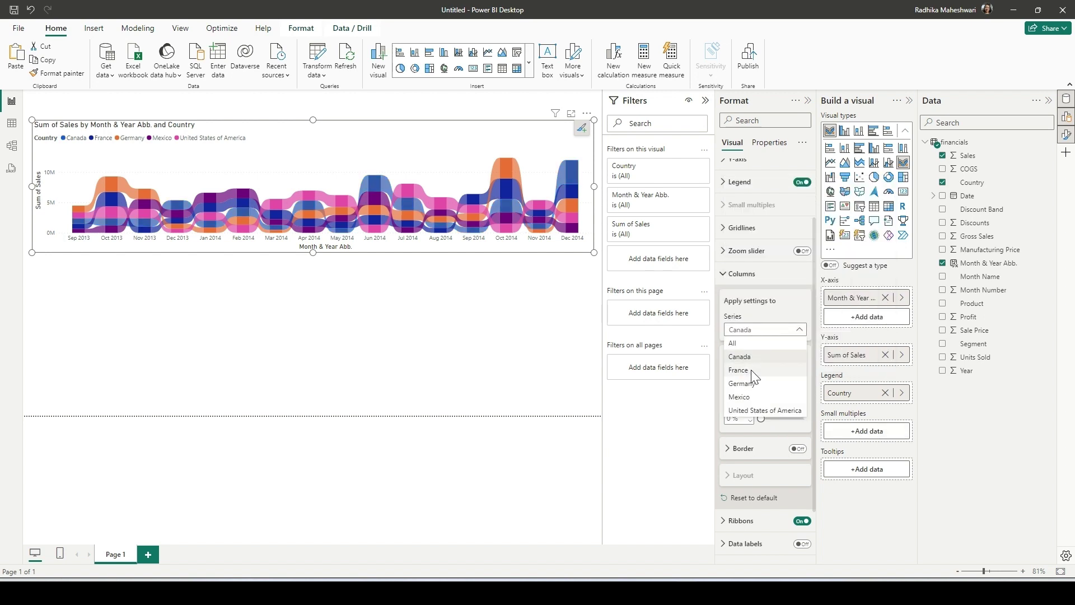
left_click(745, 370)
left_click(738, 386)
left_click(772, 360)
left_click(782, 396)
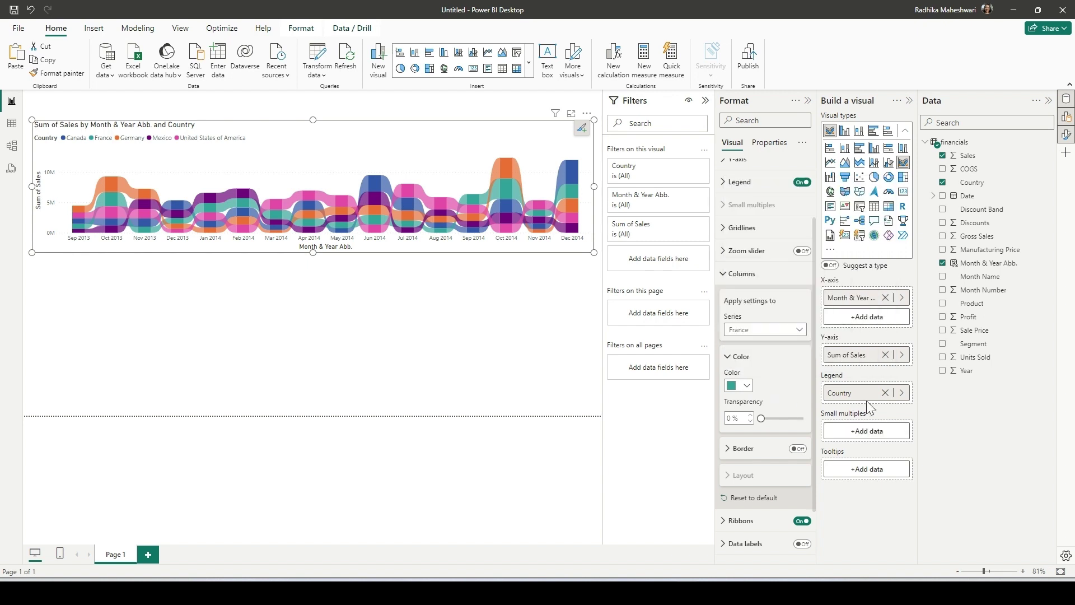
Set the column color of the ribbon chart's Germany series to a custom purple
left_click(765, 329)
left_click(748, 389)
left_click(746, 387)
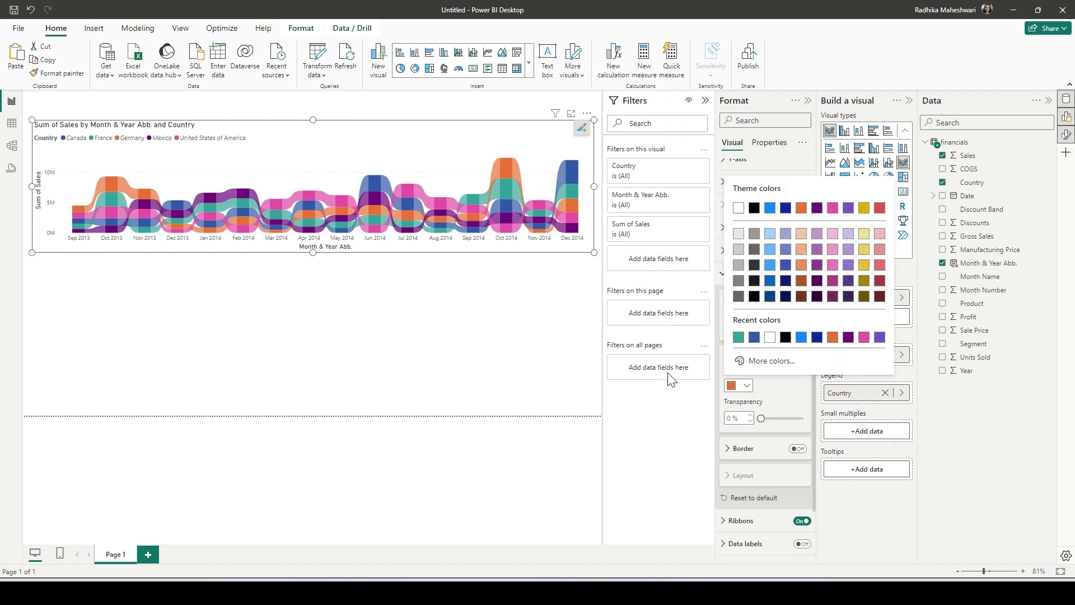
left_click(759, 362)
left_click(873, 418)
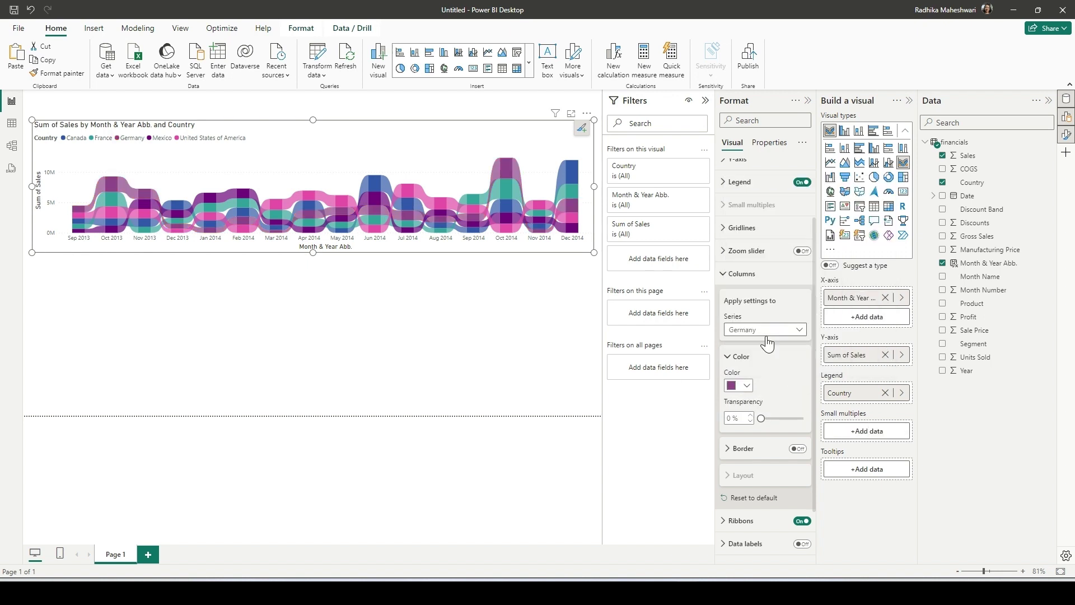
Set the column color of the ribbon chart's Mexico series to the custom color #DD6B7F
left_click(765, 329)
left_click(750, 396)
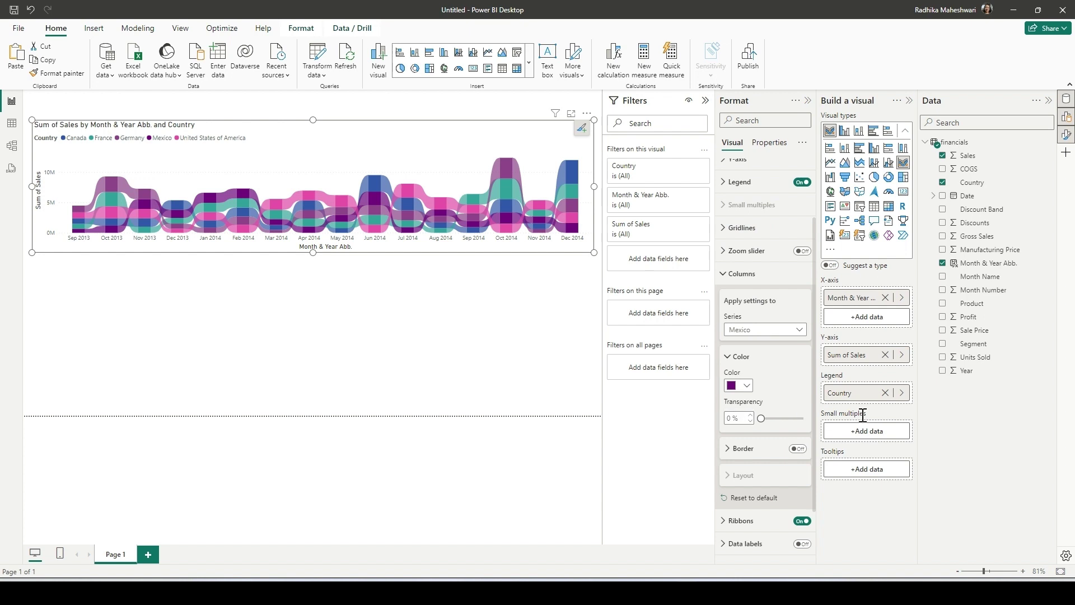
left_click(746, 387)
left_click(768, 358)
type("#DD6B7F")
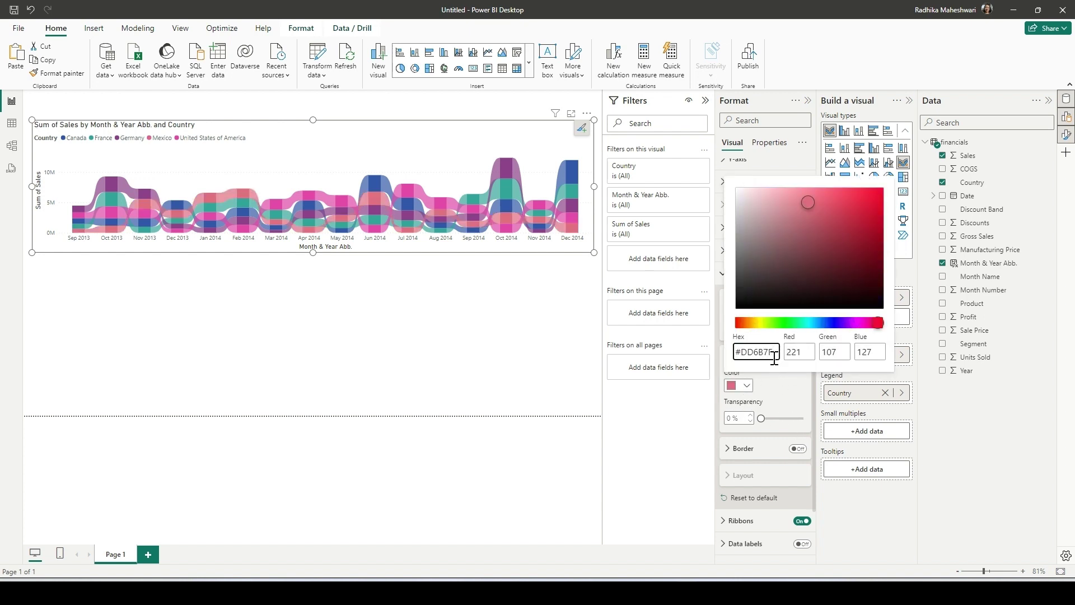
left_click(748, 383)
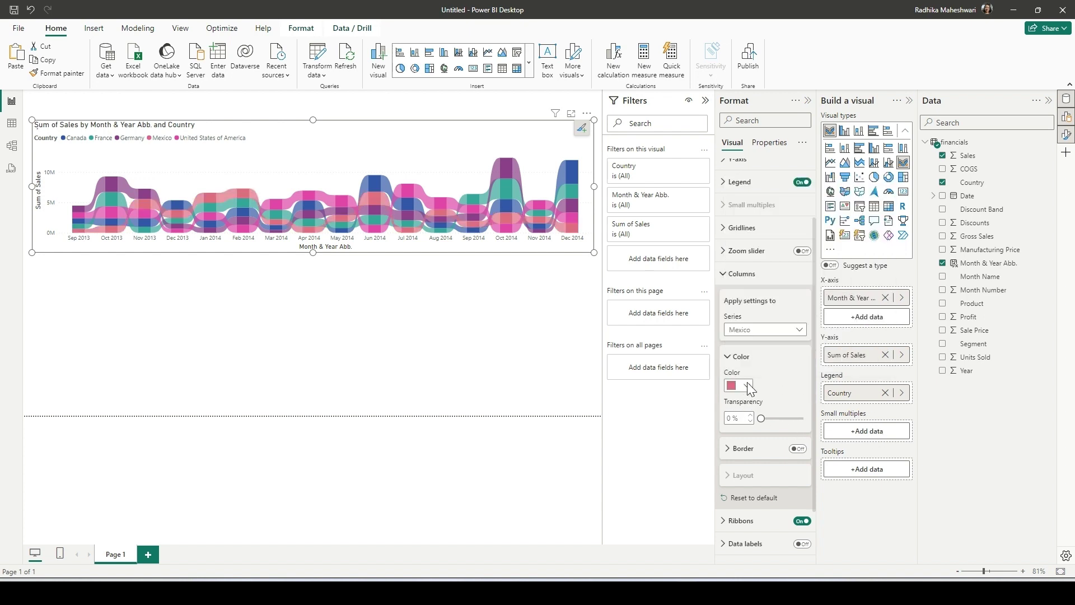
Set the column color of the ribbon chart's United States of America series to the custom color #6B91CA
left_click(756, 335)
left_click(744, 411)
left_click(748, 385)
type("#6B91CA")
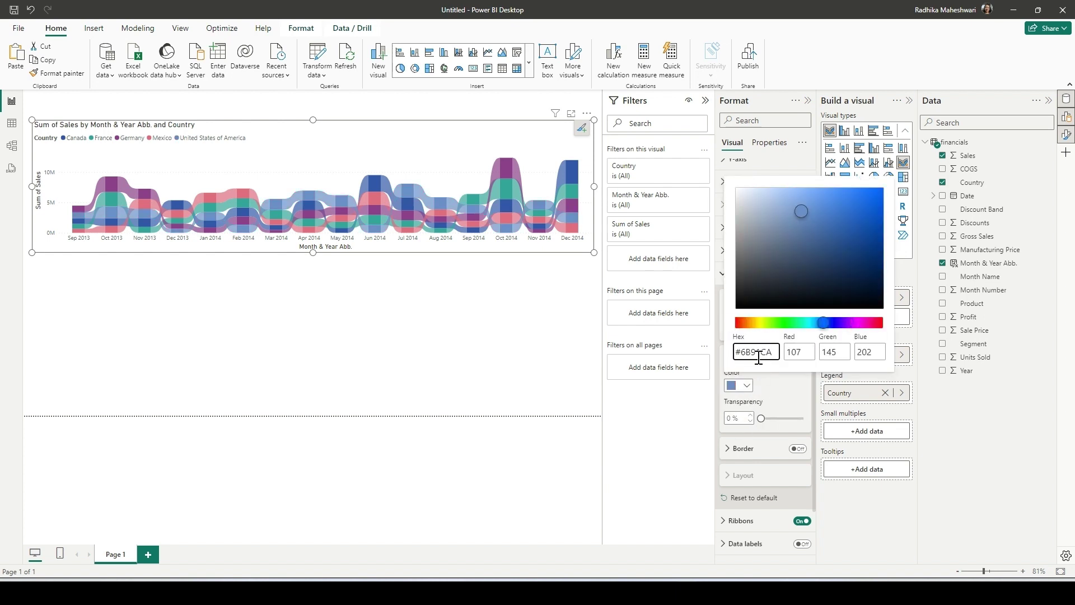
left_click(916, 525)
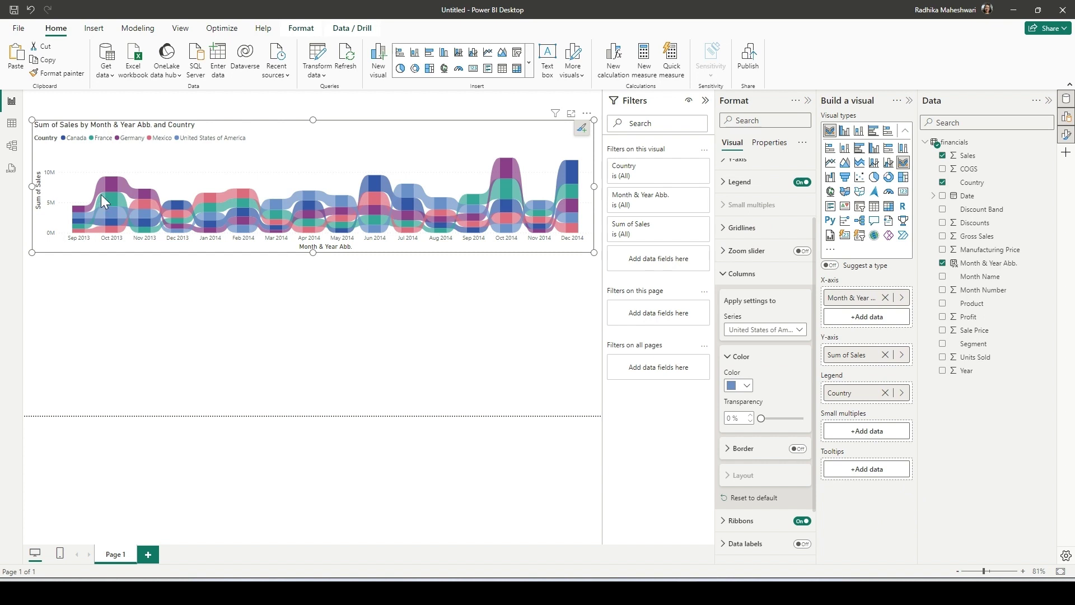
Switch to the Workout Wednesday challenge page in the browser and examine its sample ribbon and bump charts in full screen
mouse_move(348, 206)
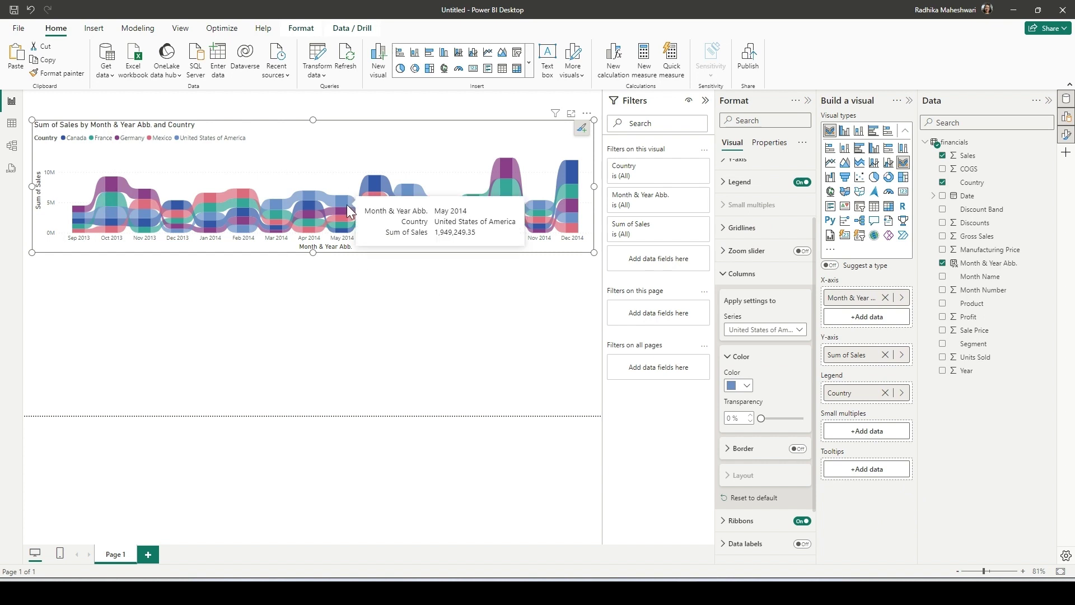
left_click(417, 325)
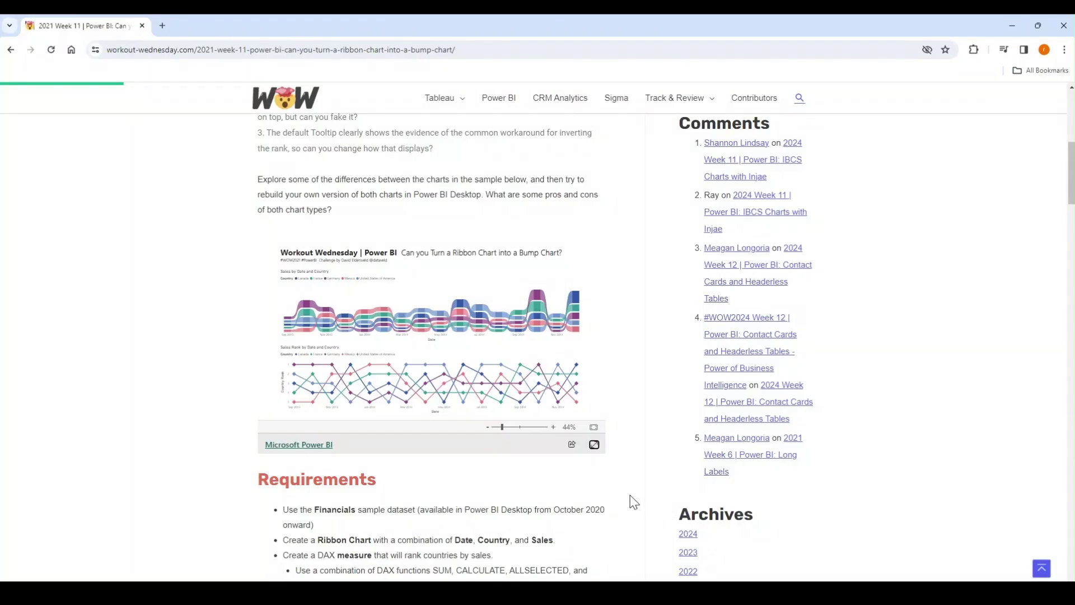
left_click(593, 445)
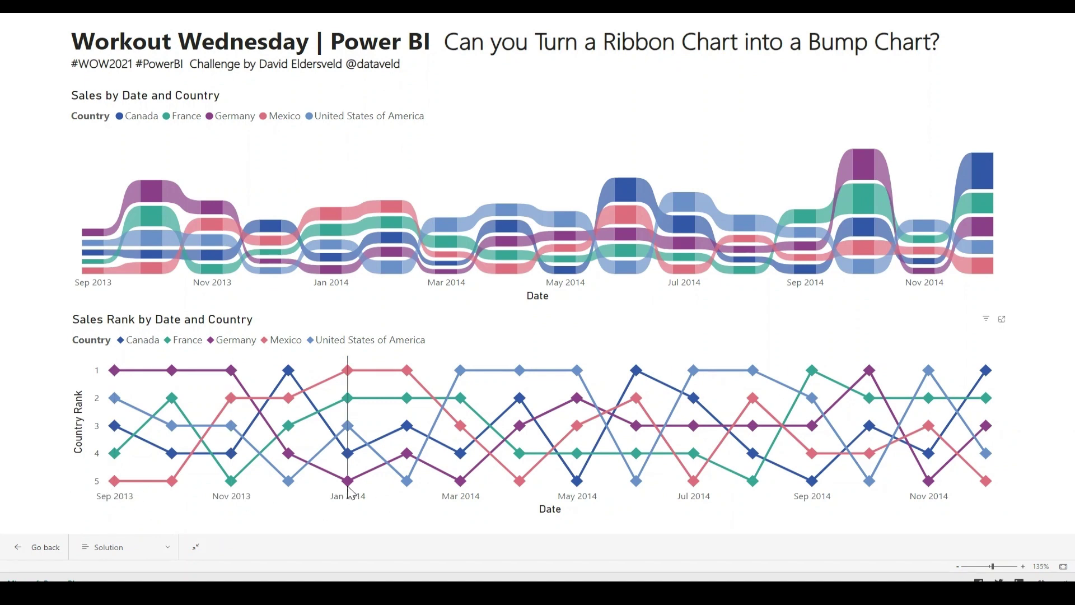
mouse_move(404, 483)
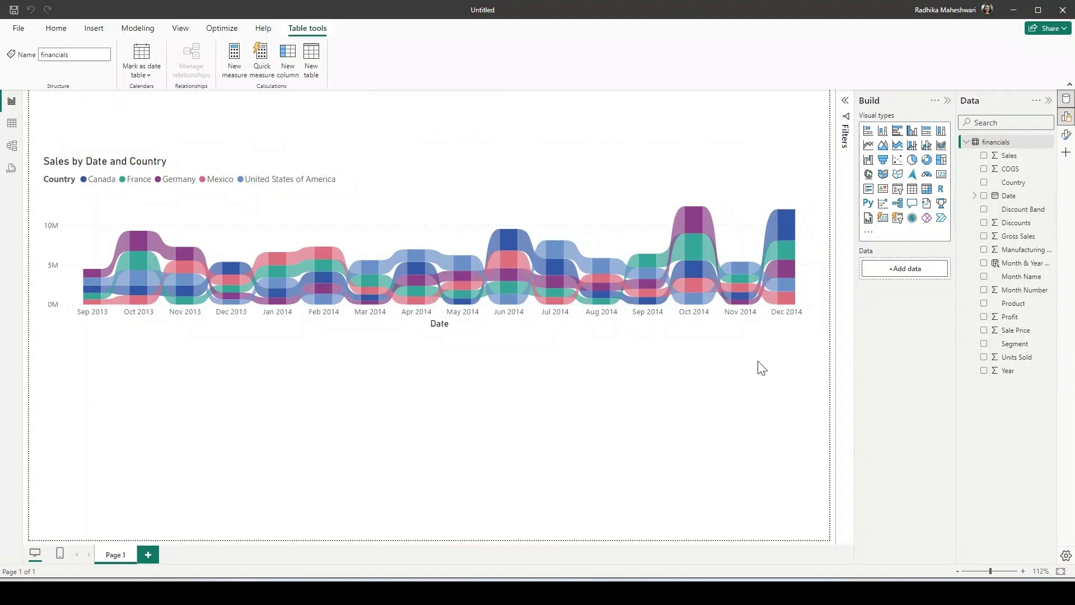
Create a measure named Rank Custom in the financials table, starting its formula with RANKX over financials and leaving the expression empty
right_click(1003, 144)
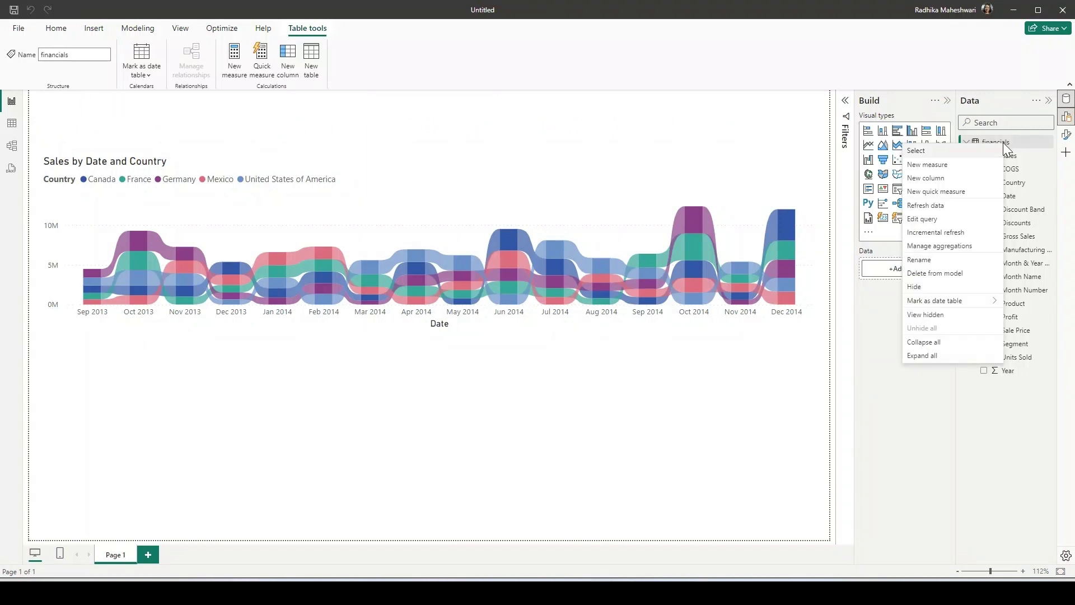
left_click(948, 174)
type("Rank Custom ")
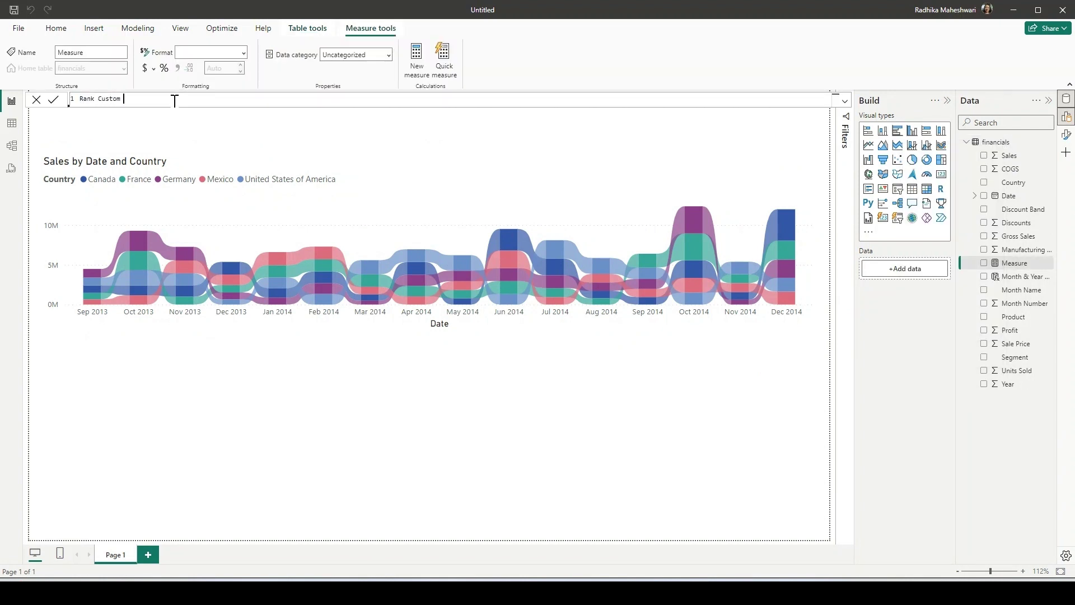
type("= RANKX(")
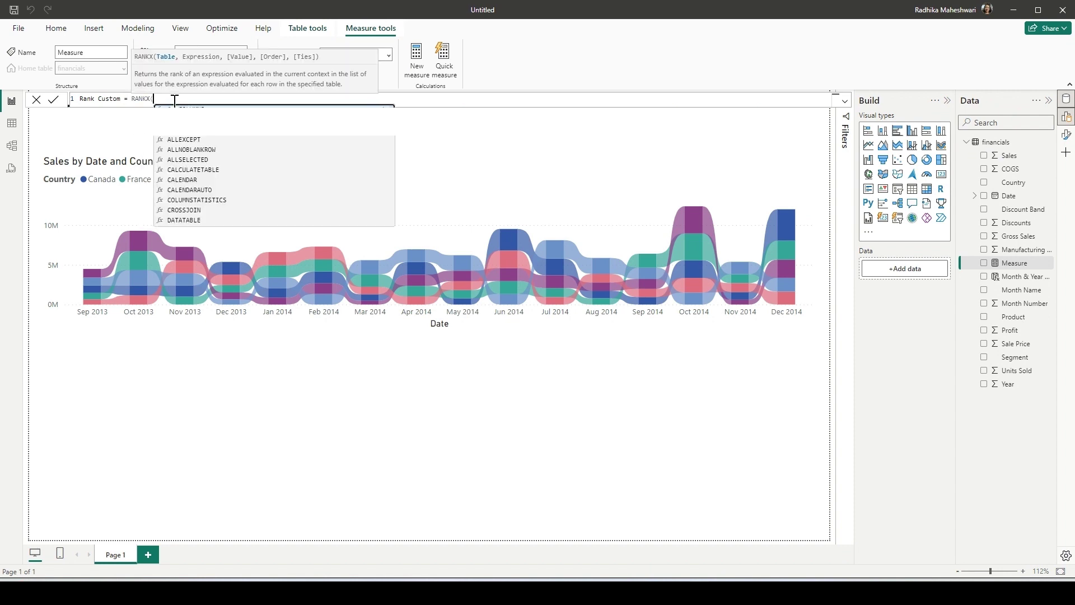
type("financials")
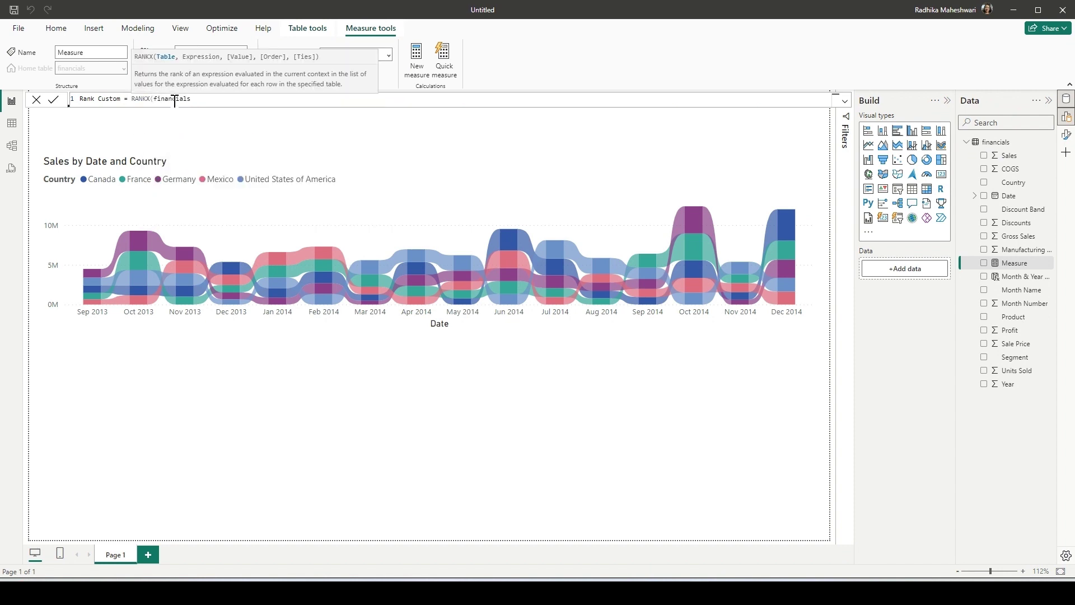
type(",")
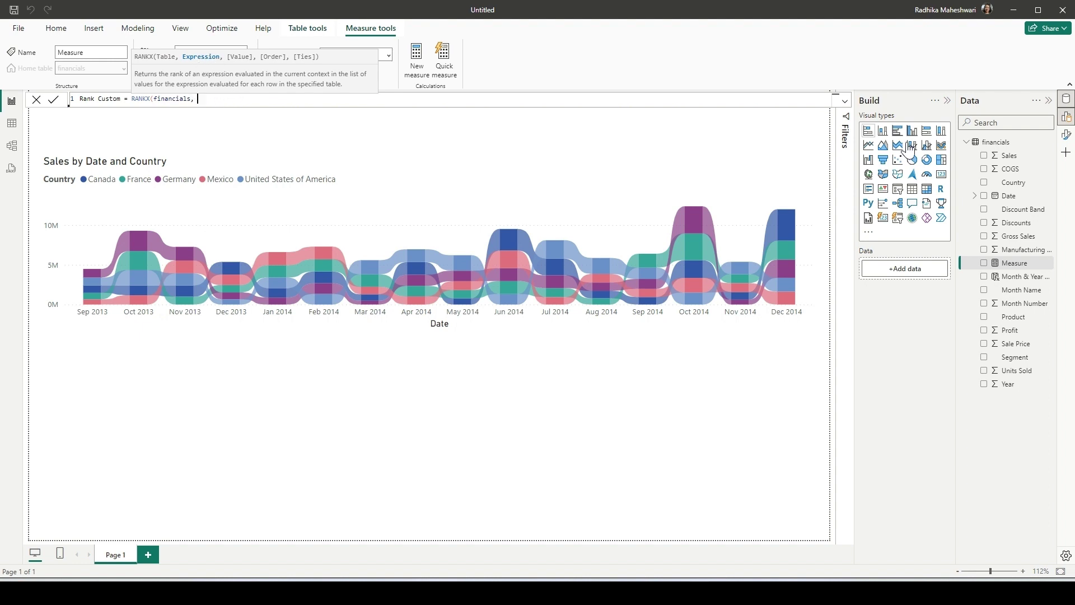
left_click(1000, 142)
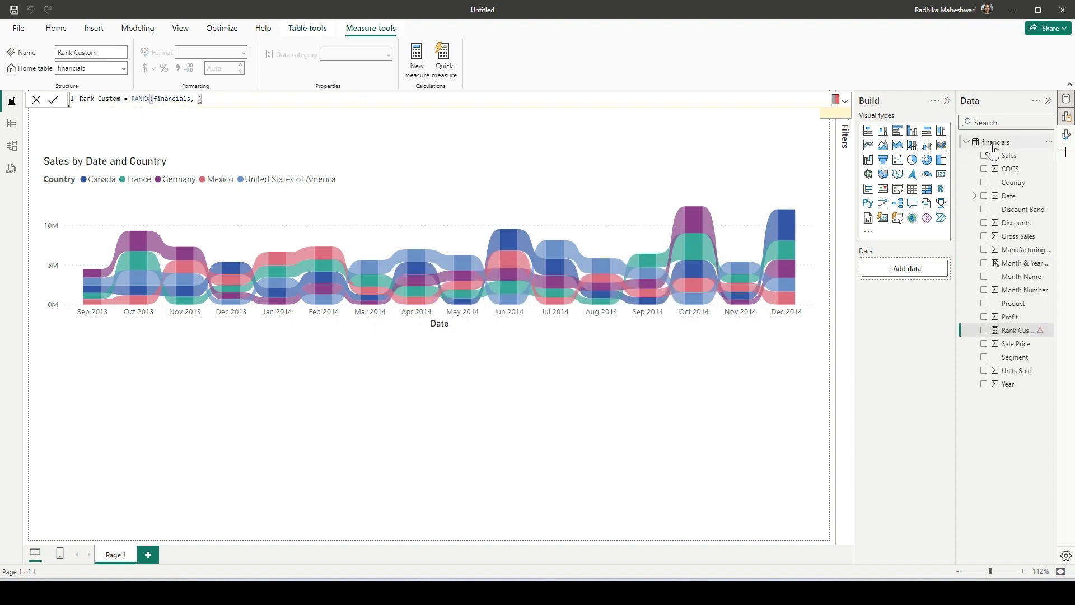
Create the measure Sales Total = SUM(financials[ Sales]) in the financials table
right_click(991, 146)
left_click(948, 171)
triple_click(149, 98)
type("Sales Total")
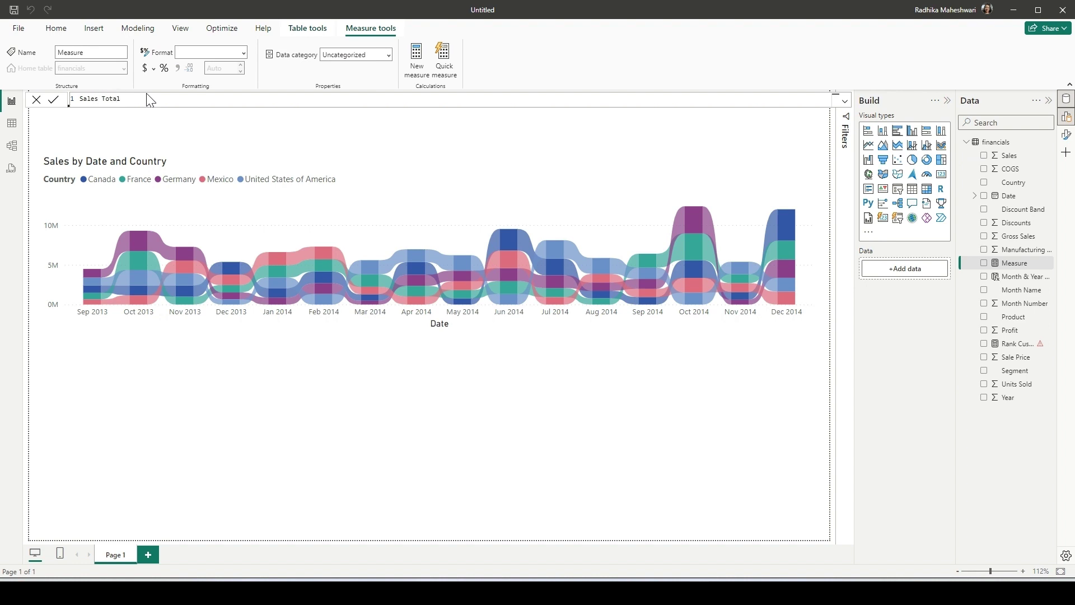
type(" = SUM(")
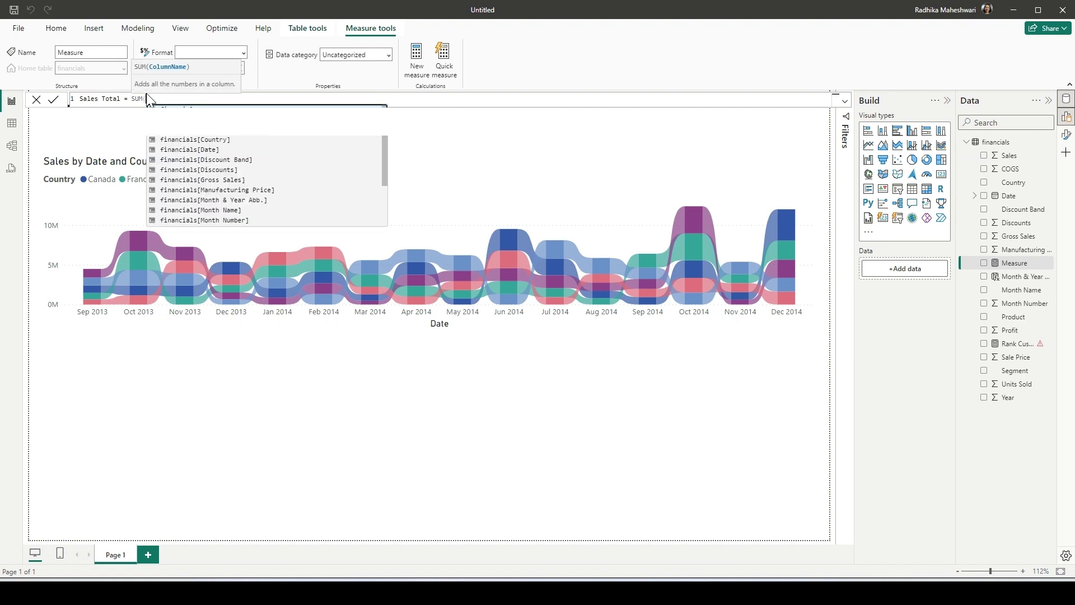
type("Sale")
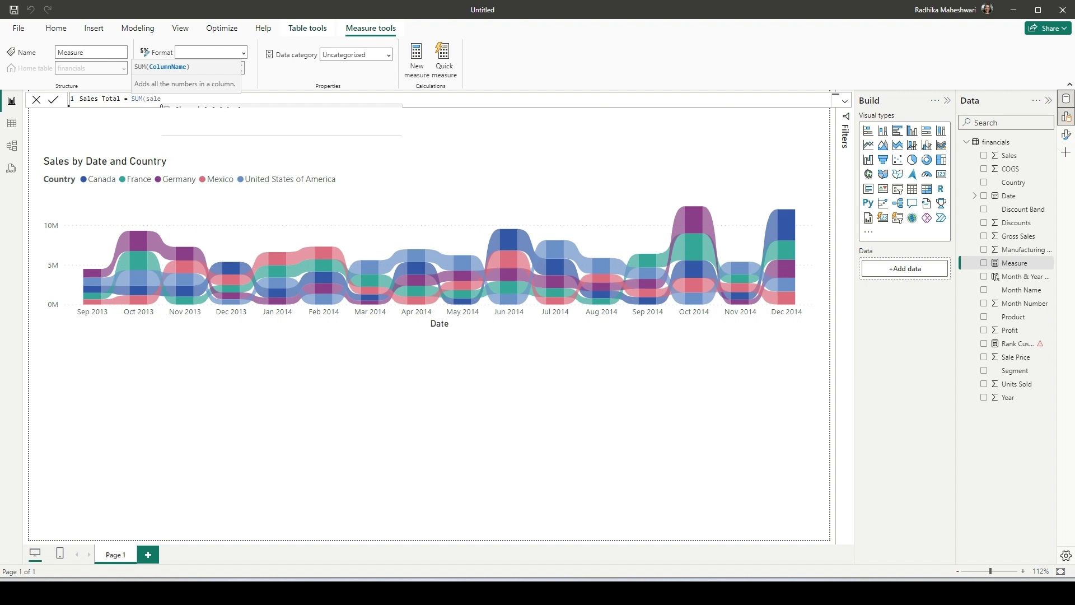
key("Tab")
type(")")
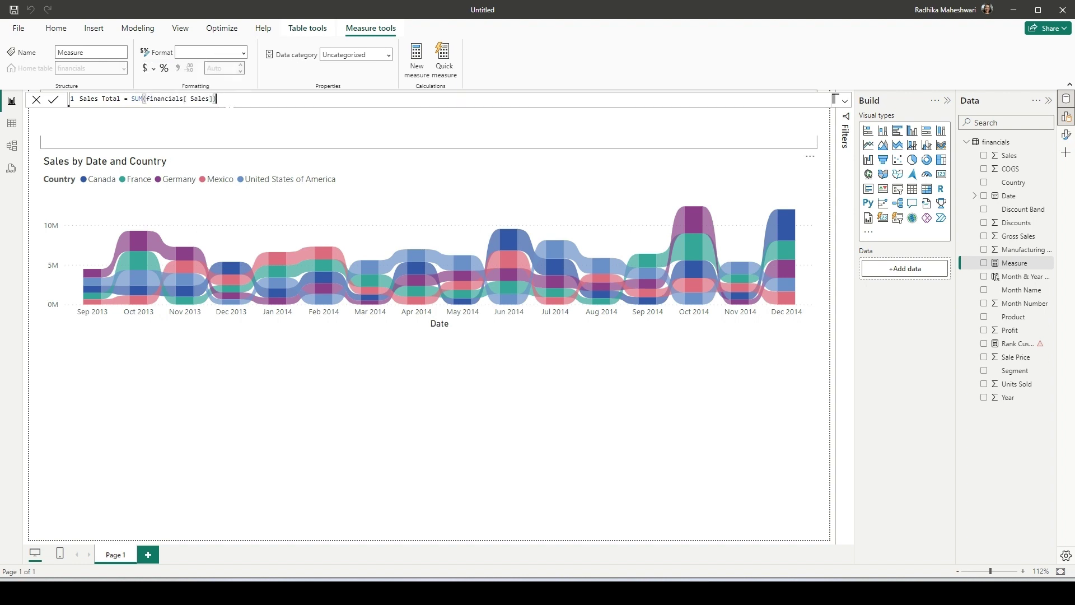
key("Return")
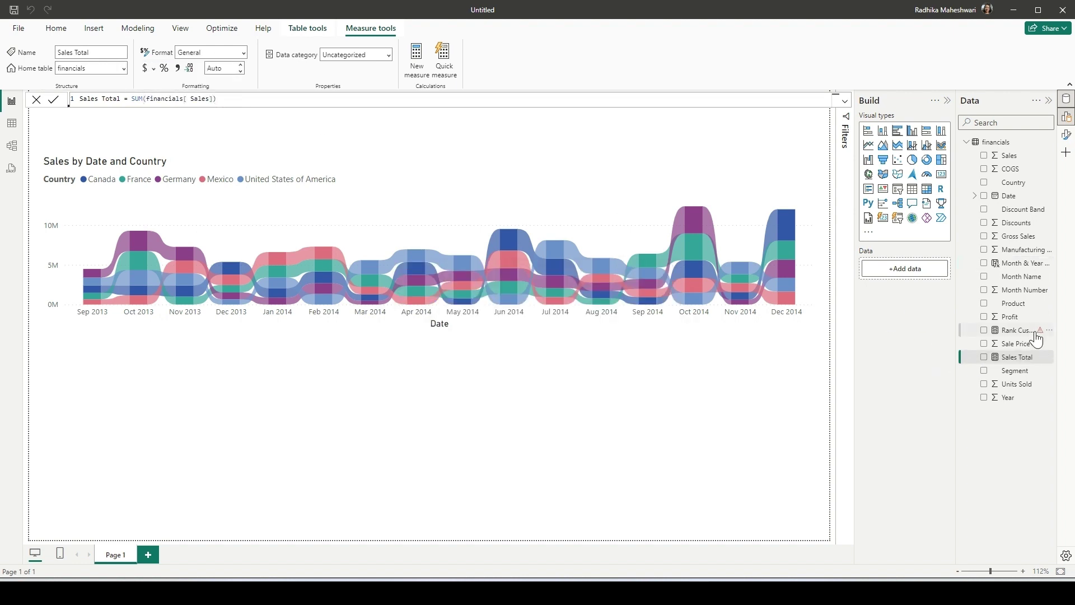
Complete the Rank Custom measure with [Sales Total] as the RANKX expression
left_click(1035, 333)
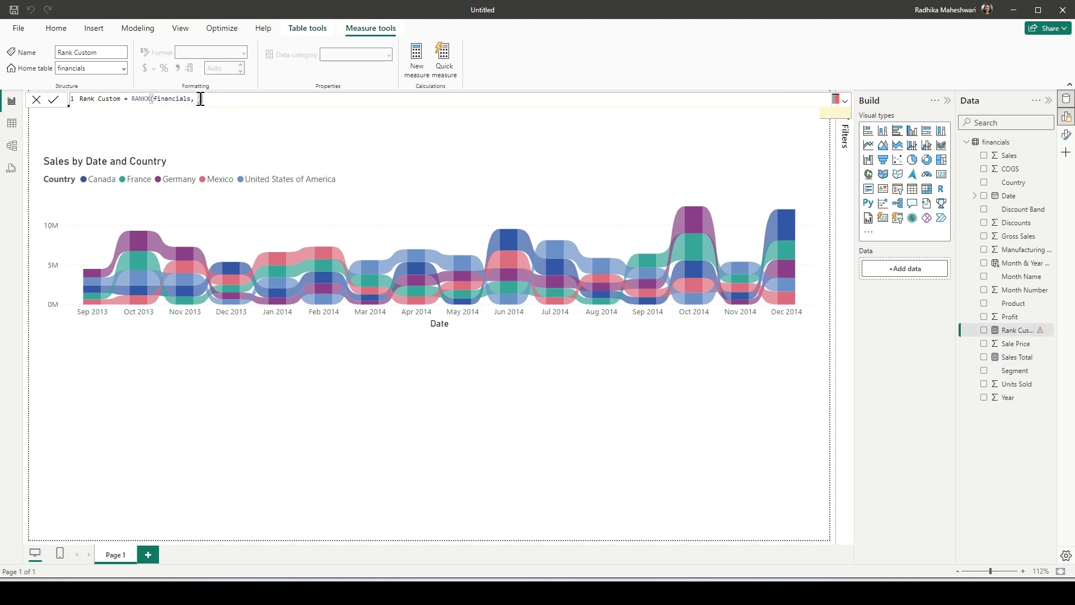
type("[Sales Total]")
left_click(302, 141)
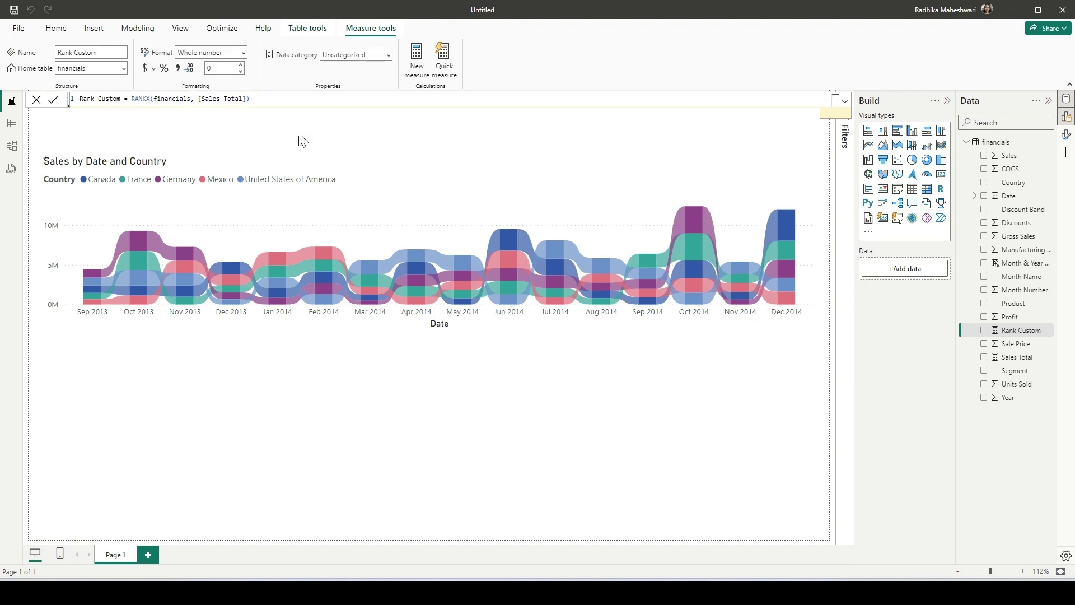
left_click(259, 403)
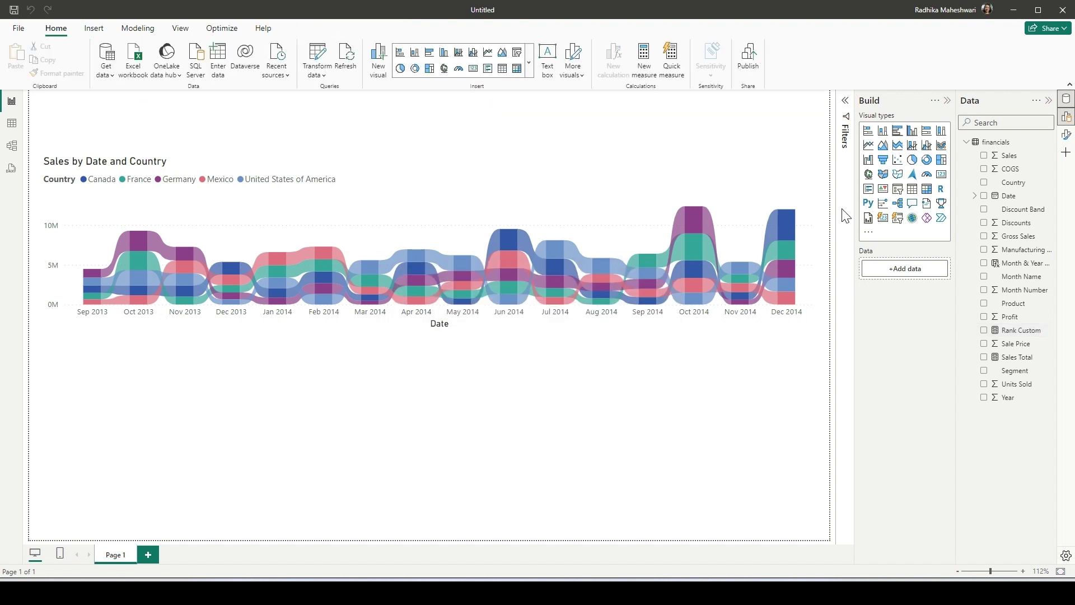
Add a table below the ribbon chart with Month & Year Abb., Country and Rank Custom, sorted by Month & Year Abb. ascending
left_click(911, 190)
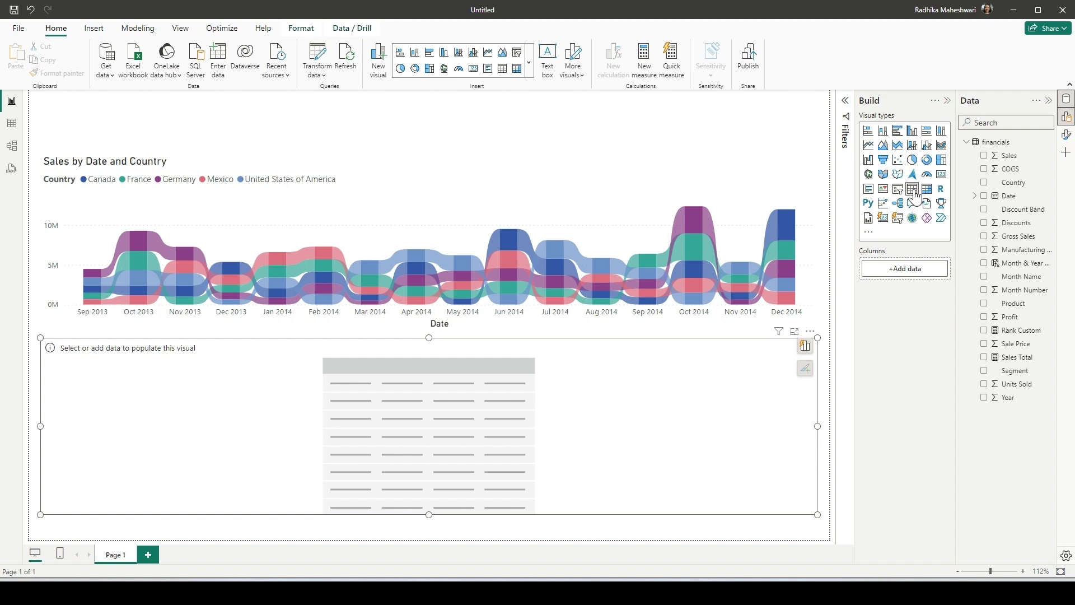
left_click(984, 185)
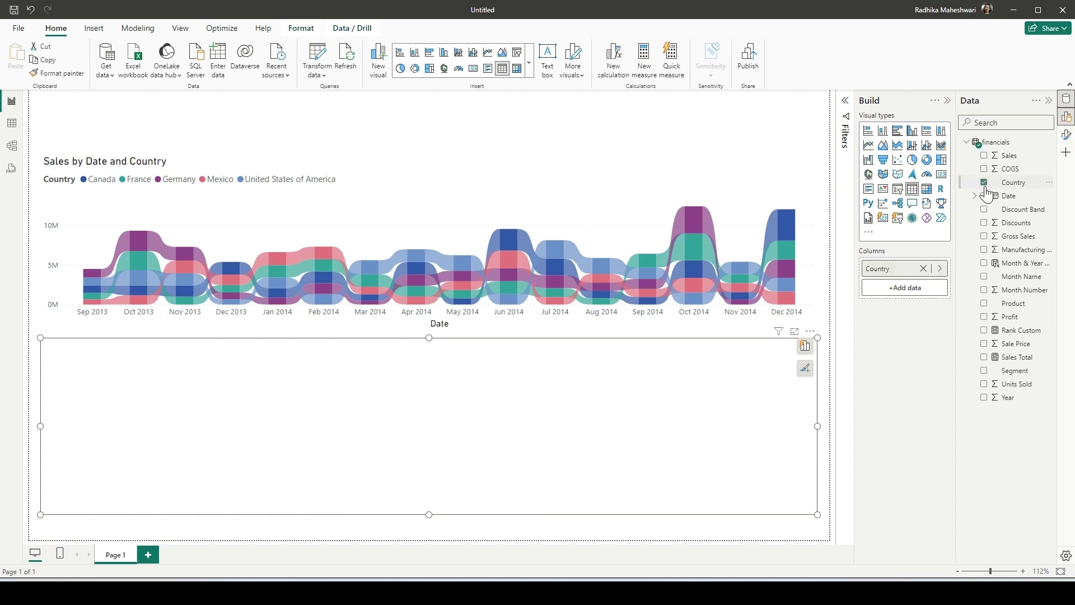
left_click(984, 330)
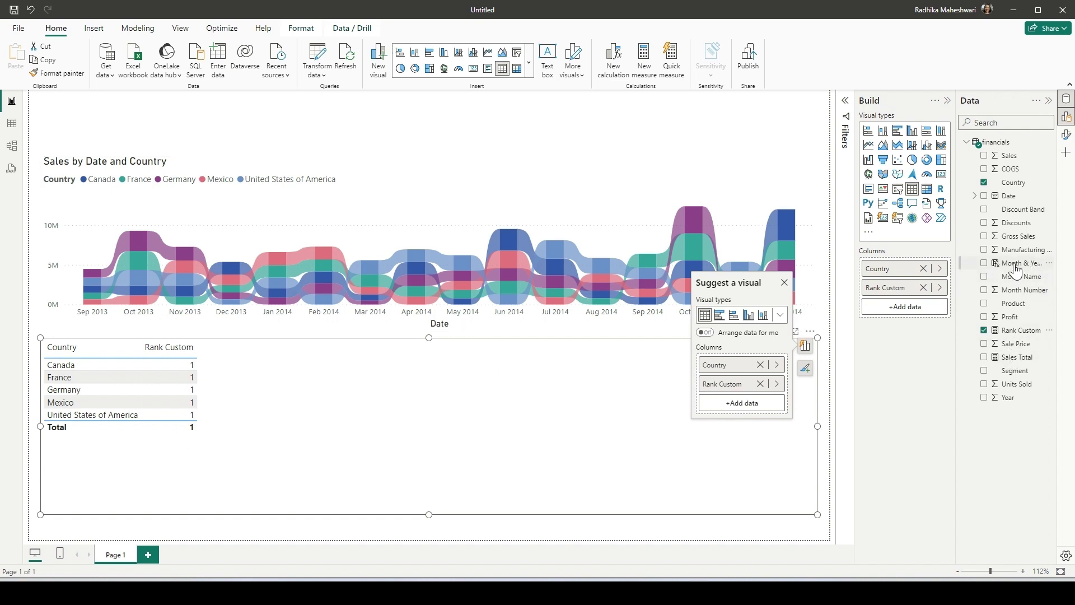
left_click_drag(1008, 263, 907, 264)
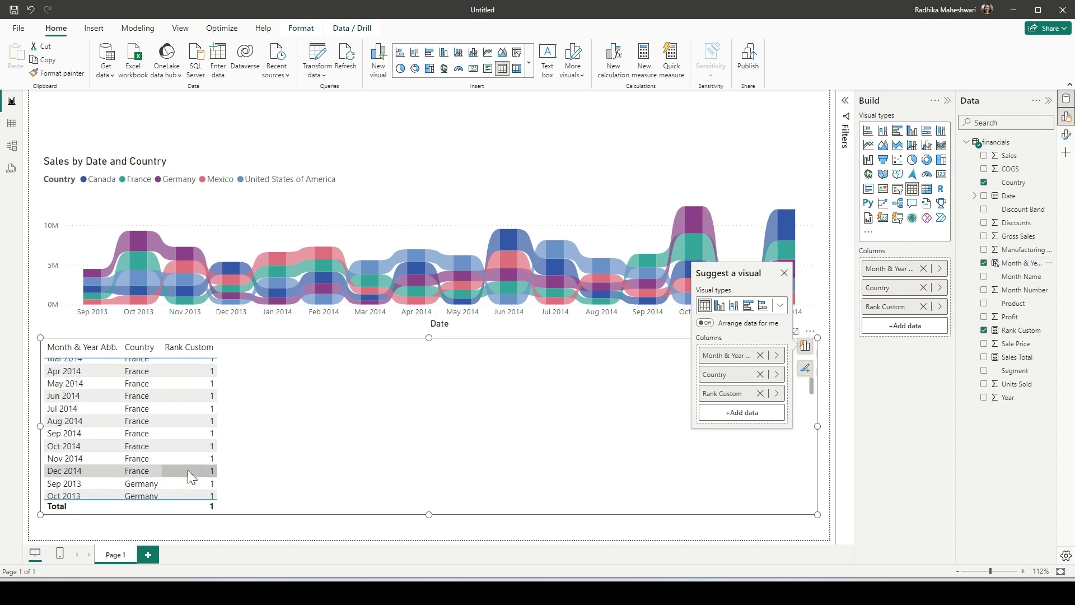
scroll(187, 469, "up", 5)
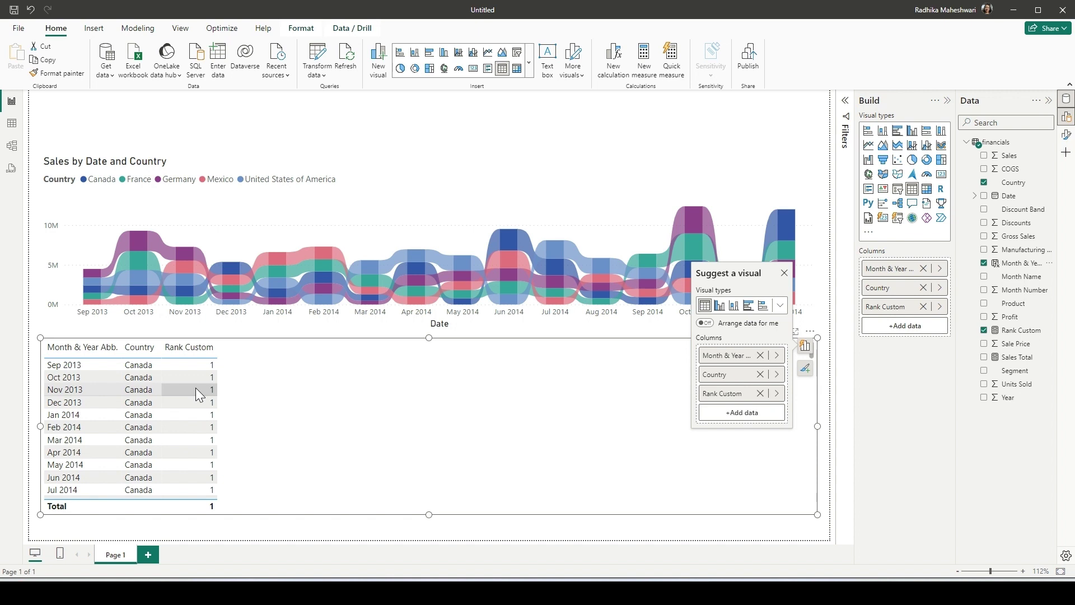
left_click(784, 273)
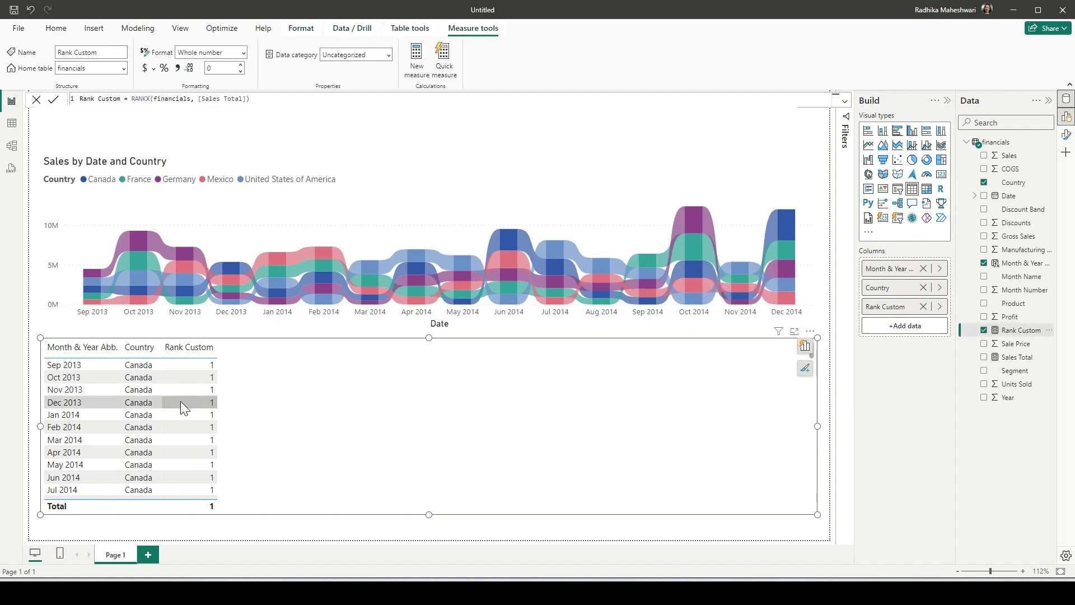
left_click(52, 352)
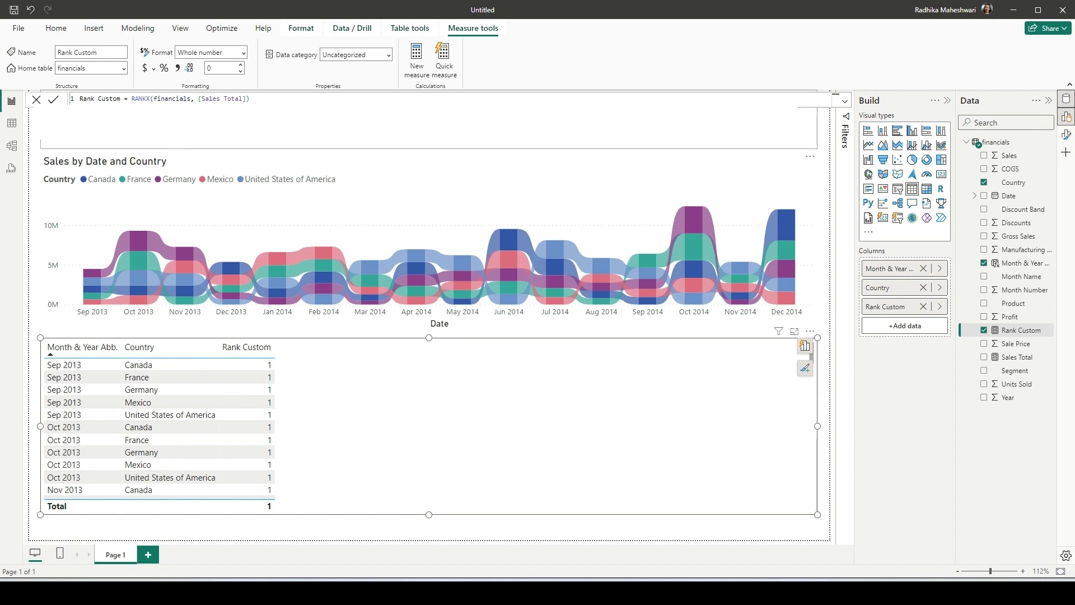
Replace the table argument of RANKX in the Rank Custom measure with ALLSELECTED(financials[Country]) and commit the formula
double_click(167, 98)
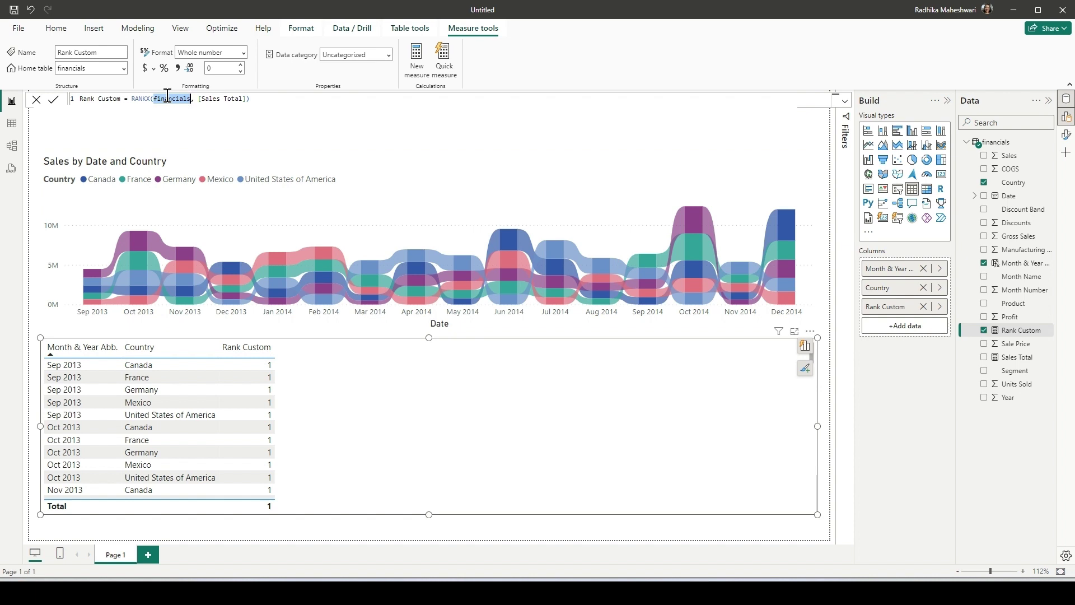
type("ALLSELECTED(")
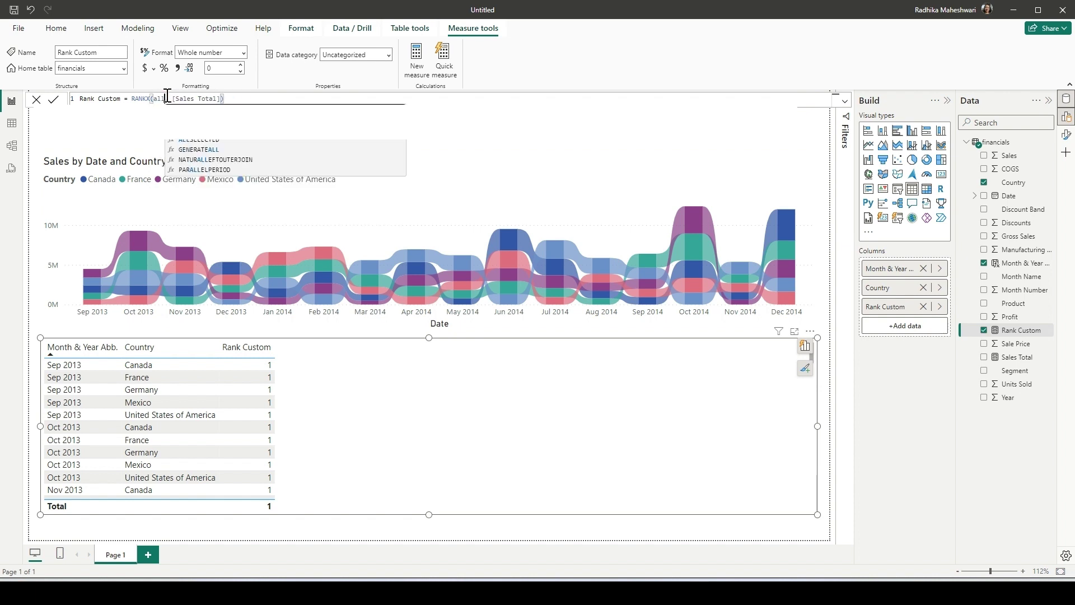
type("count")
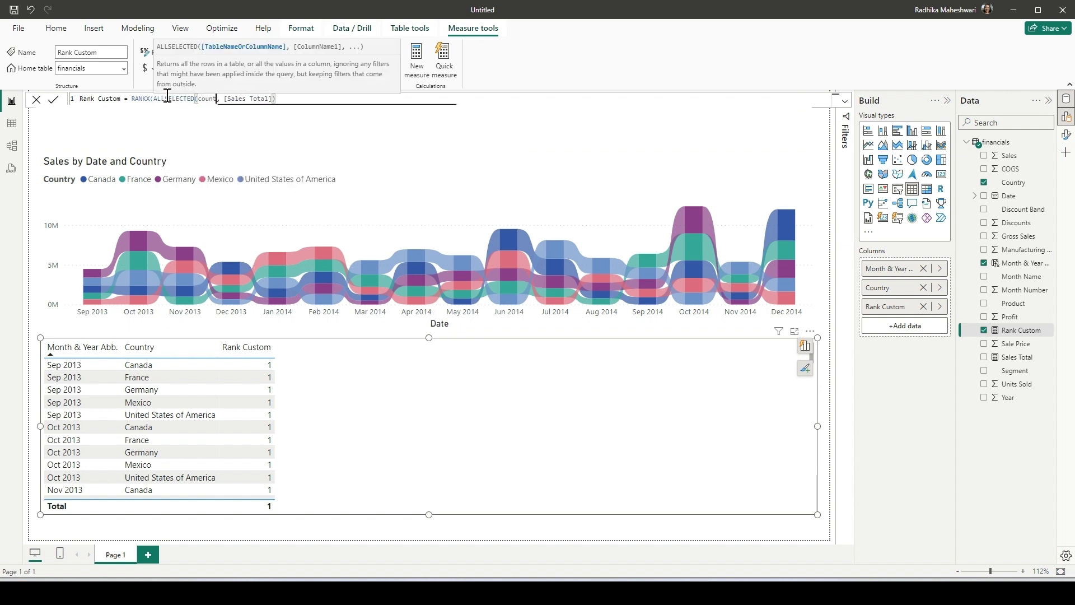
key("Tab")
type(")")
left_click_drag(203, 99, 269, 99)
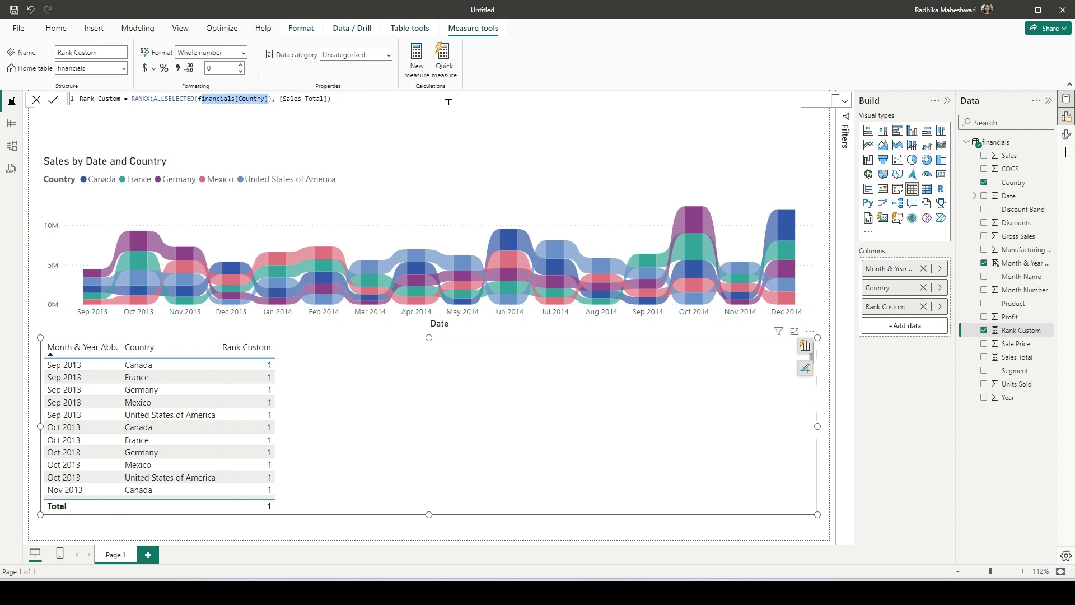
key("Return")
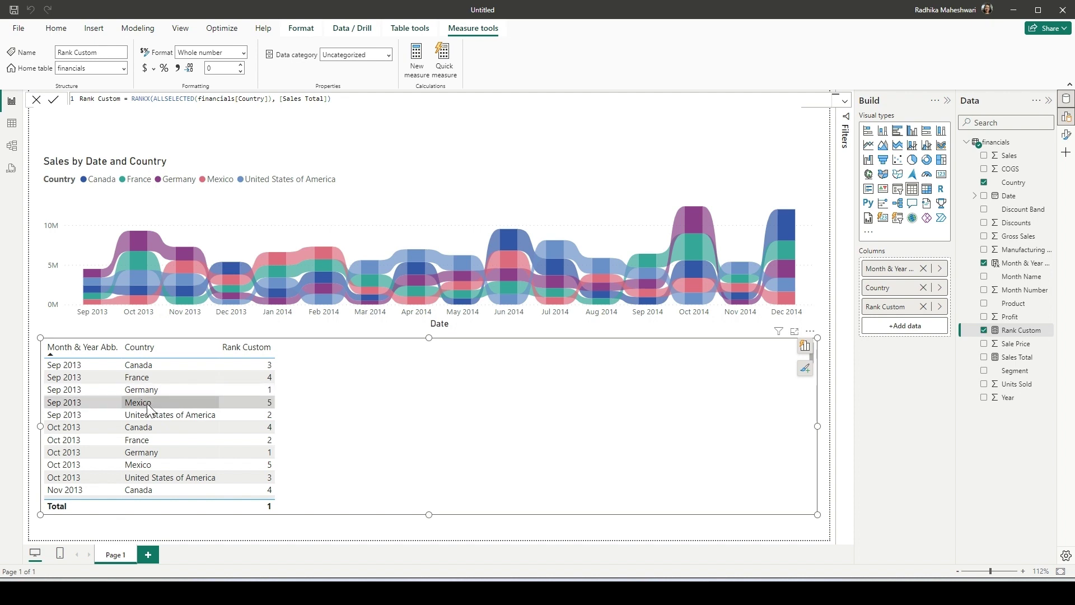
Check the September 2013 sales in the ribbon chart against the ranks and convert the rank table to a line chart
mouse_move(90, 307)
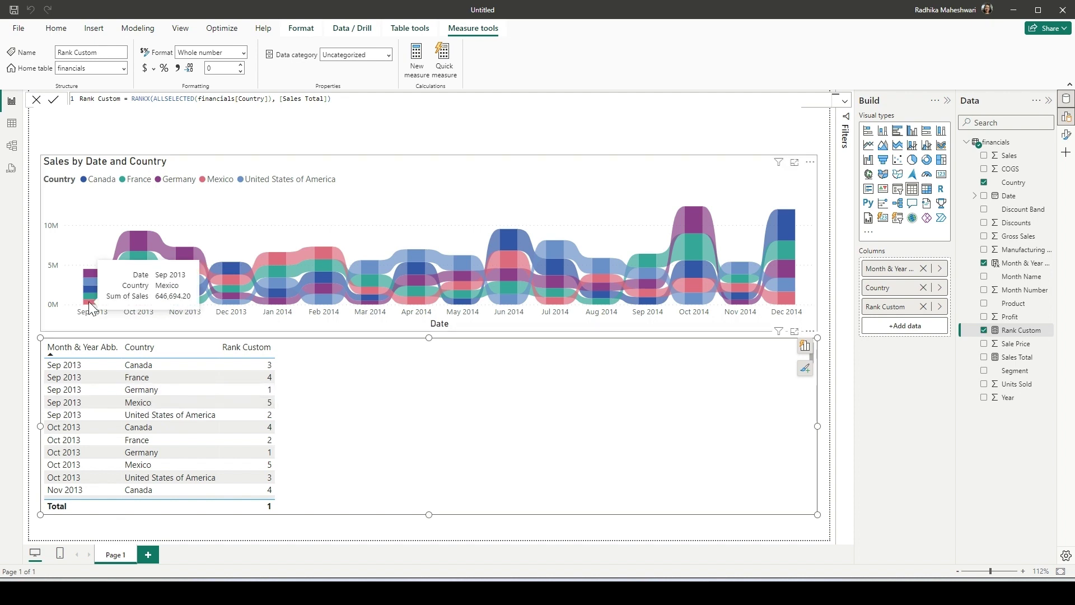
mouse_move(87, 275)
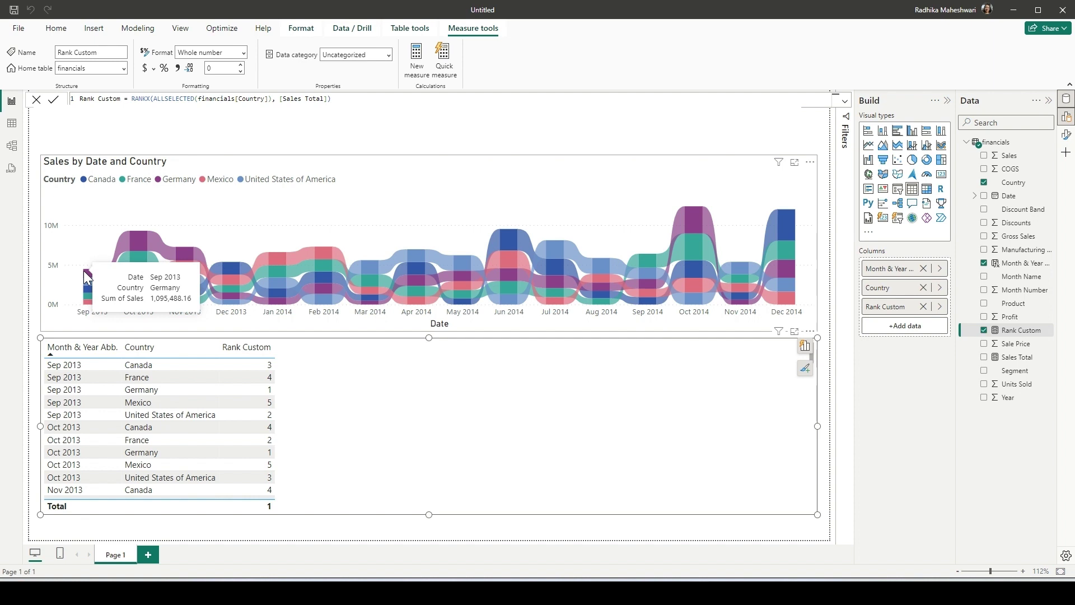
left_click(386, 387)
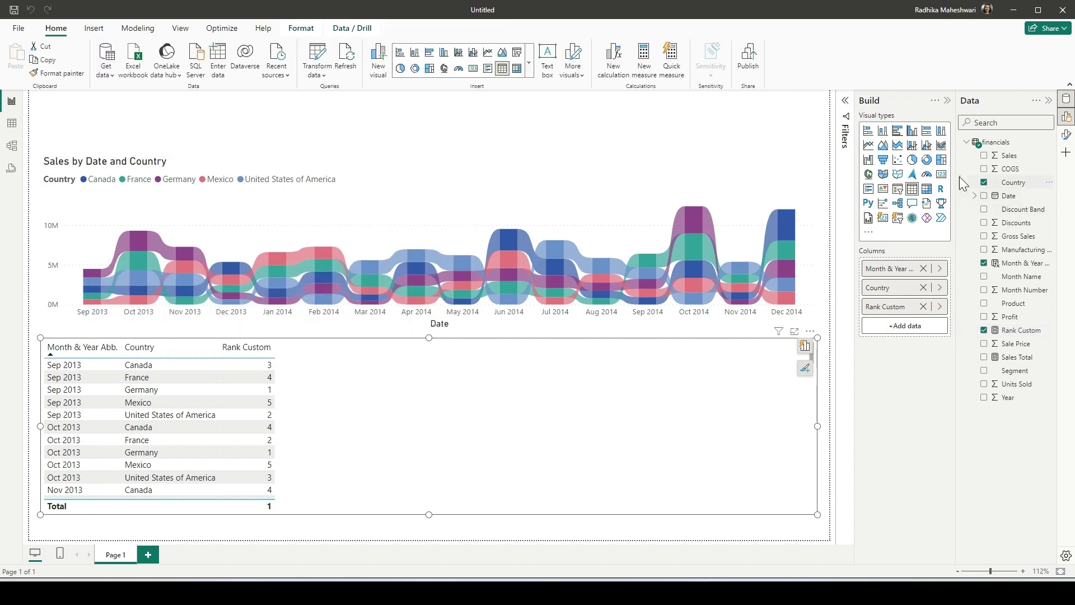
left_click(897, 147)
left_click(868, 146)
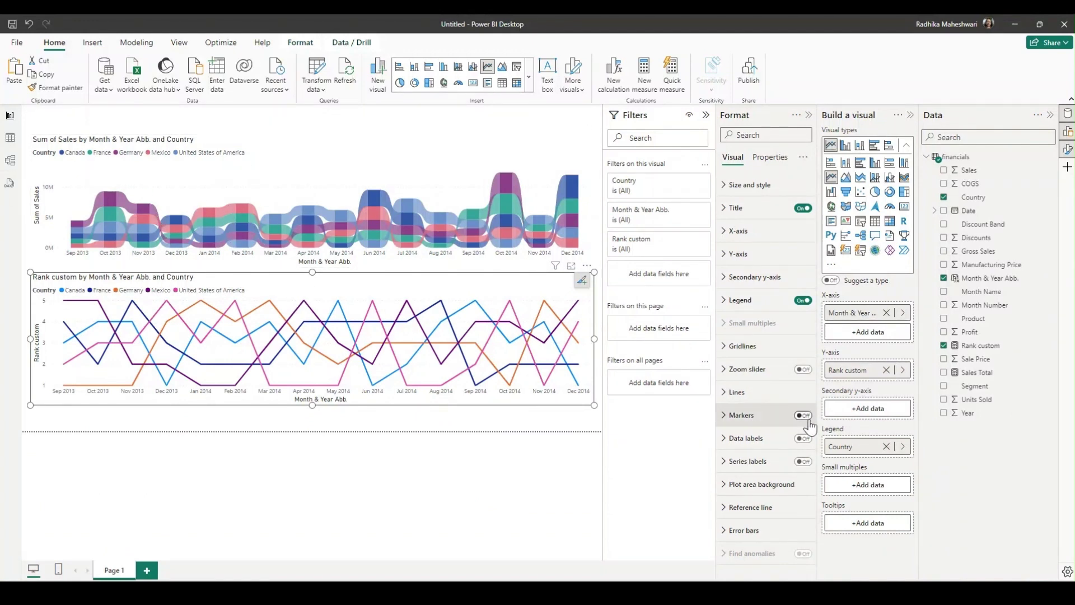
Set Canada's line in the rank chart to the dark blue used for Canada in the ribbon chart
left_click(724, 401)
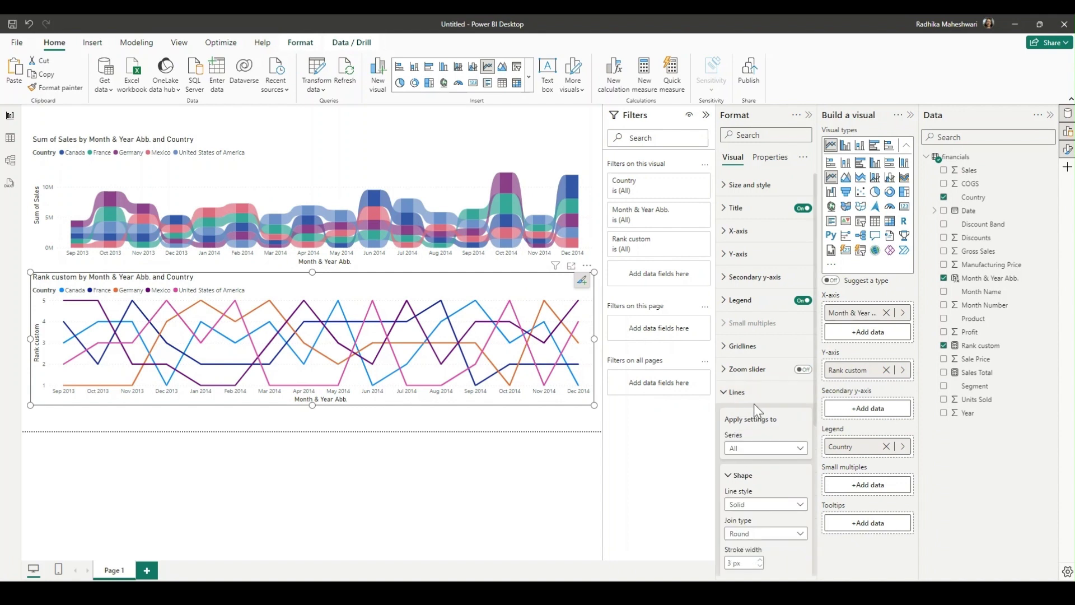
scroll(750, 454, "down", 3)
left_click(735, 460)
scroll(774, 457, "down", 5)
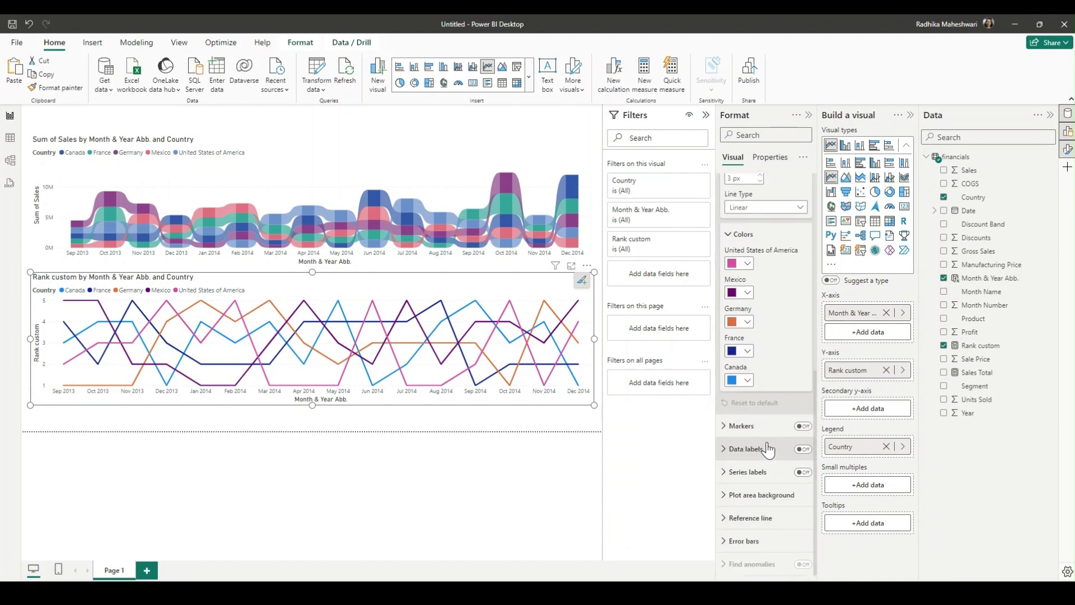
scroll(763, 446, "up", 3)
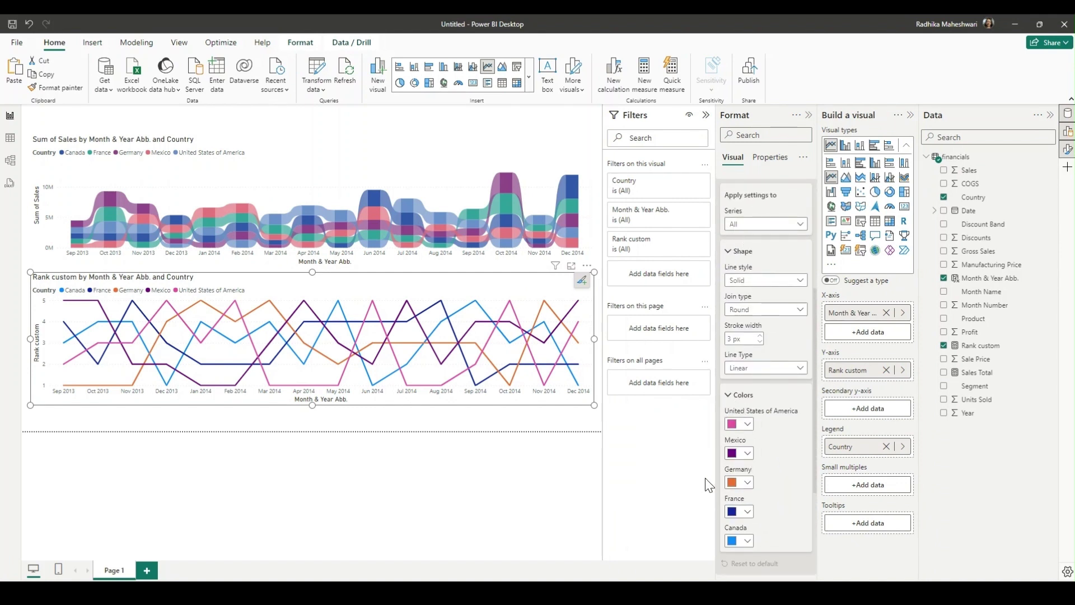
left_click(749, 540)
left_click(743, 514)
left_click(746, 542)
left_click(743, 542)
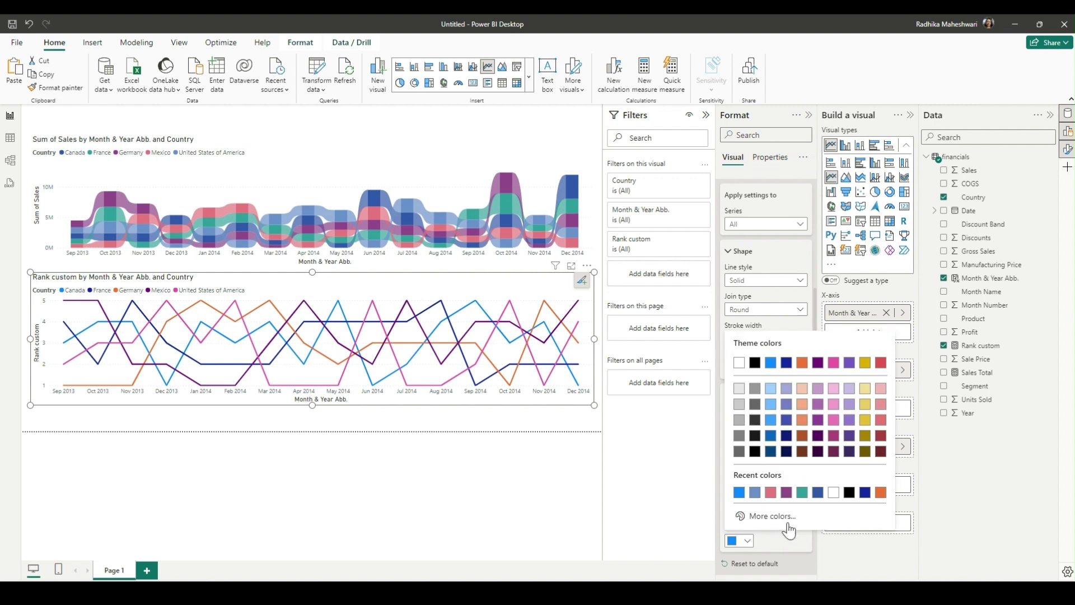
left_click(818, 492)
Match the ribbon chart's colors in the rank chart by setting France's line to teal and Germany's to purple
left_click(747, 511)
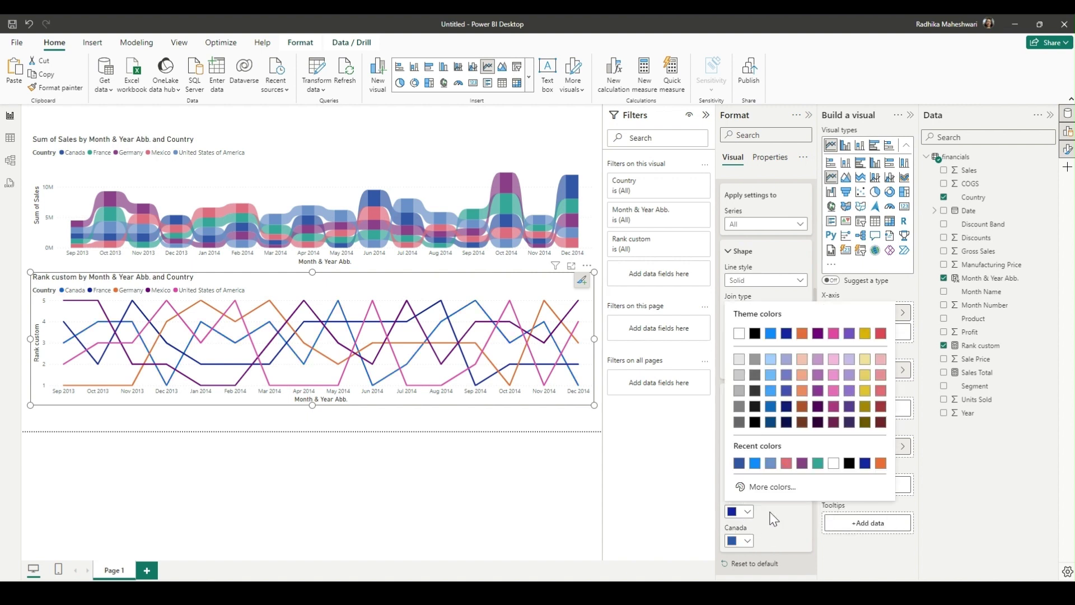
left_click(818, 463)
left_click(748, 483)
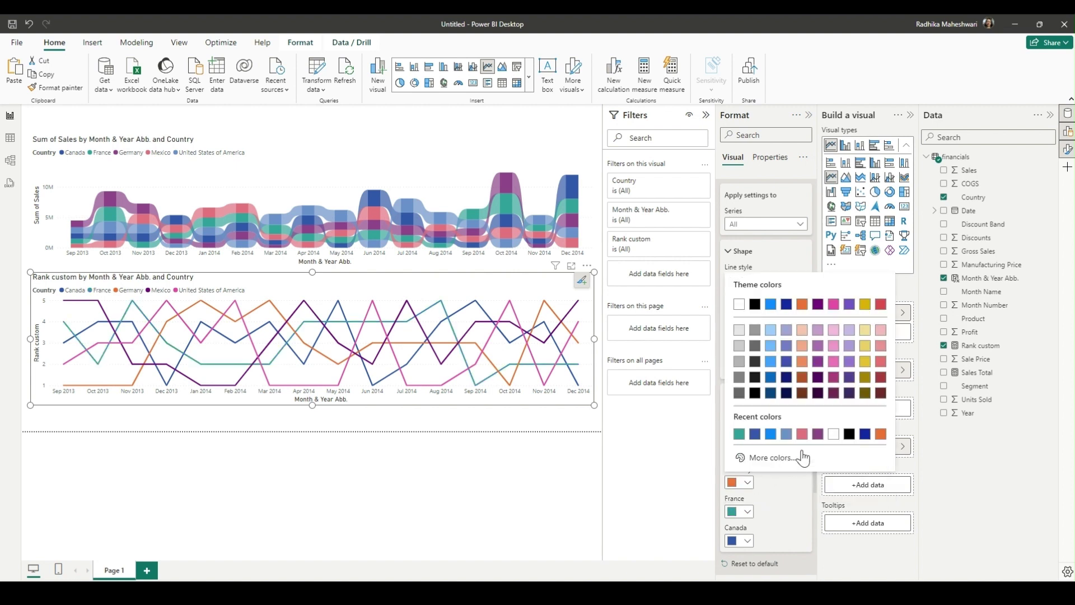
left_click(818, 436)
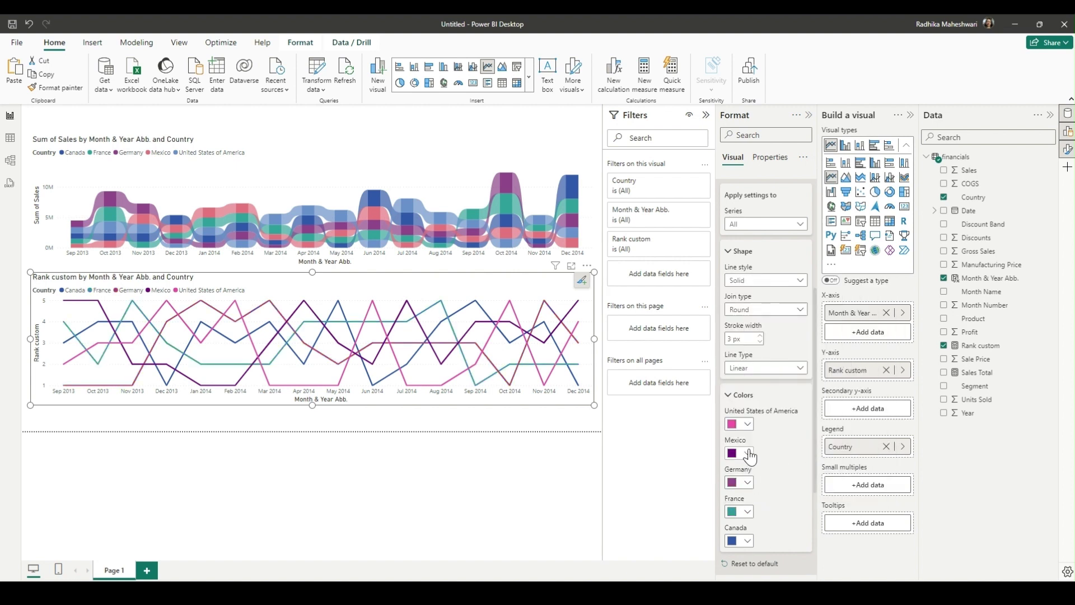
Set Mexico's line to coral pink and the United States of America's line to light blue, matching the ribbon chart
left_click(747, 452)
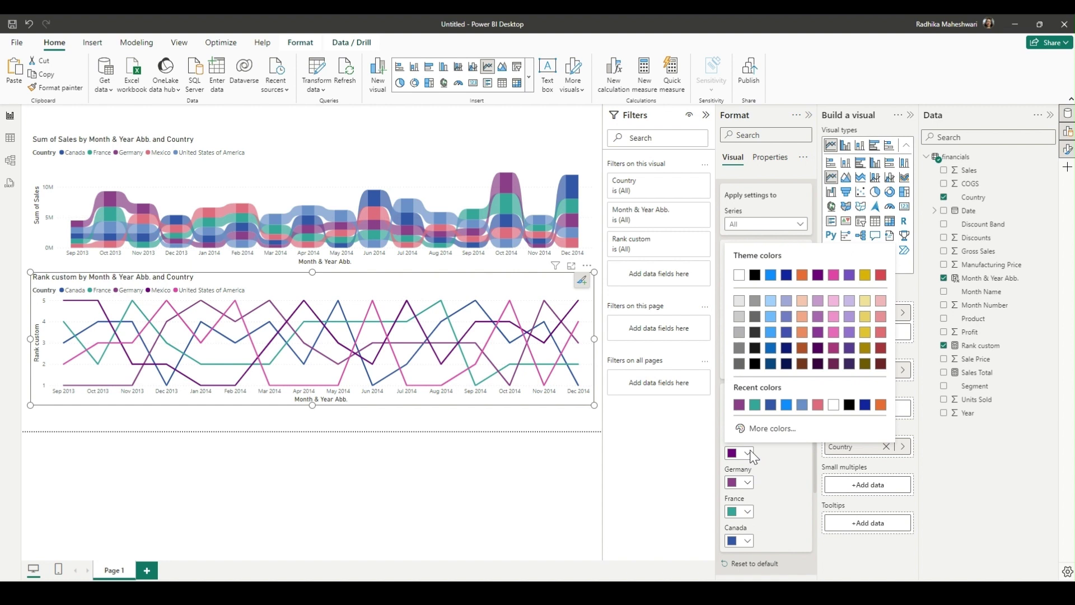
left_click(818, 404)
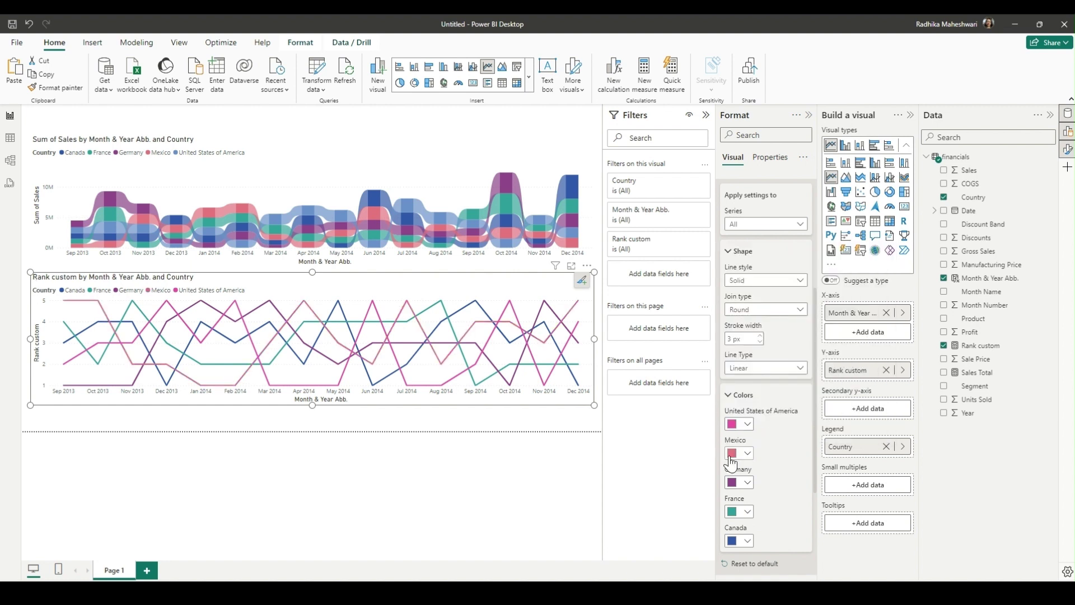
left_click(744, 424)
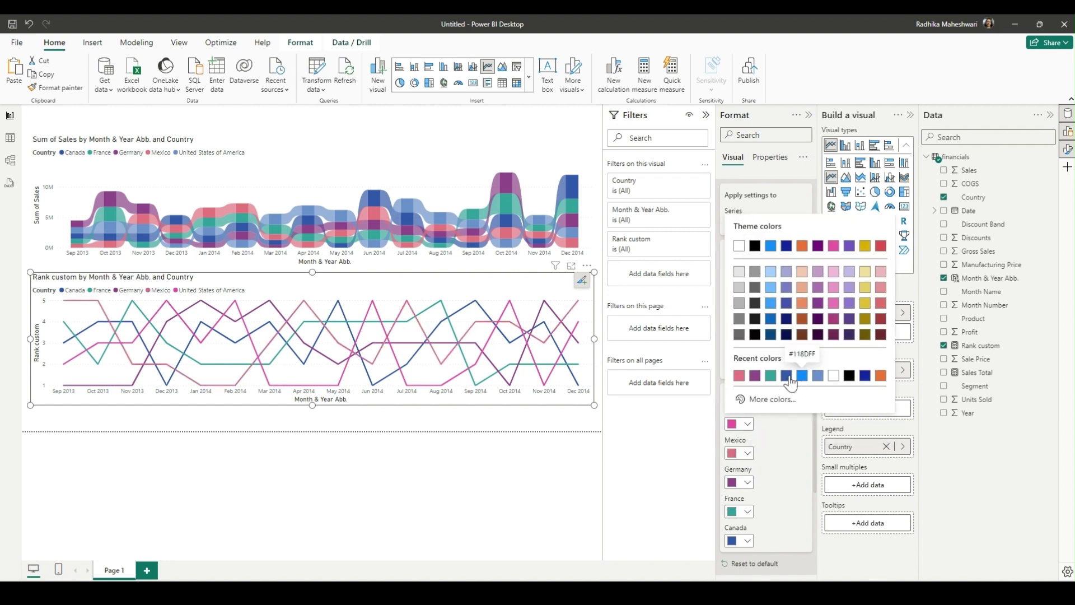
left_click(817, 375)
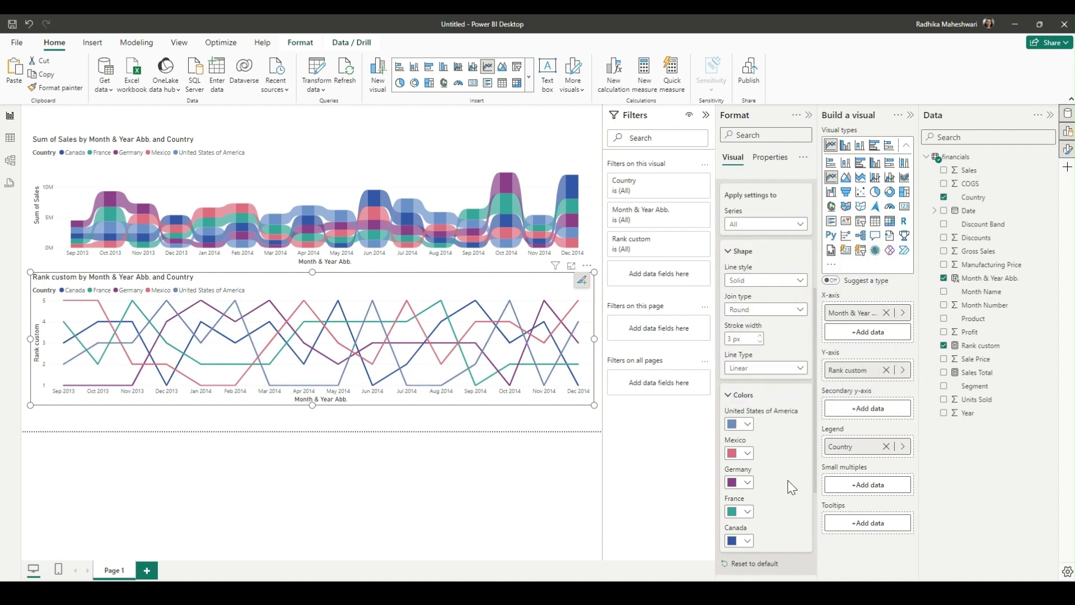
Turn on markers for all series of the rank chart, with a diamond shape and a size of 10 px
left_click(742, 251)
left_click(801, 470)
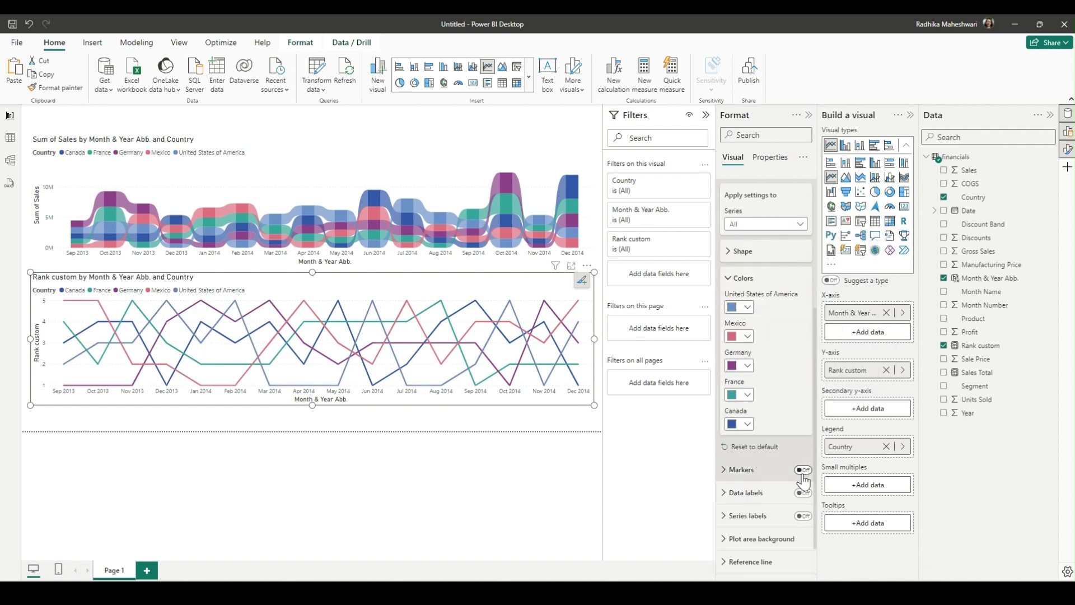
left_click(724, 472)
scroll(761, 499, "down", 3)
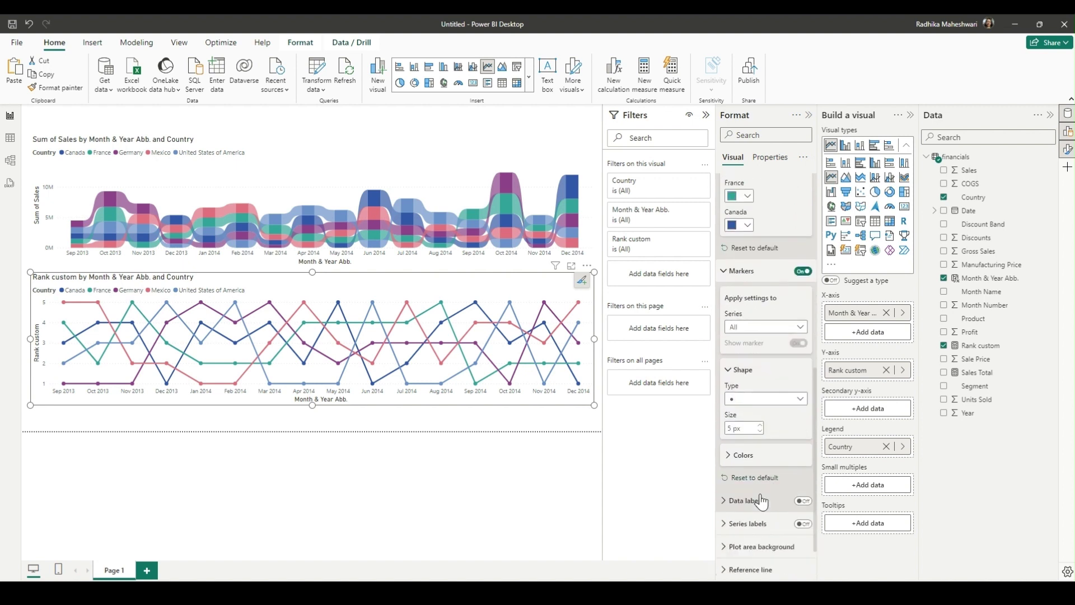
left_click(763, 396)
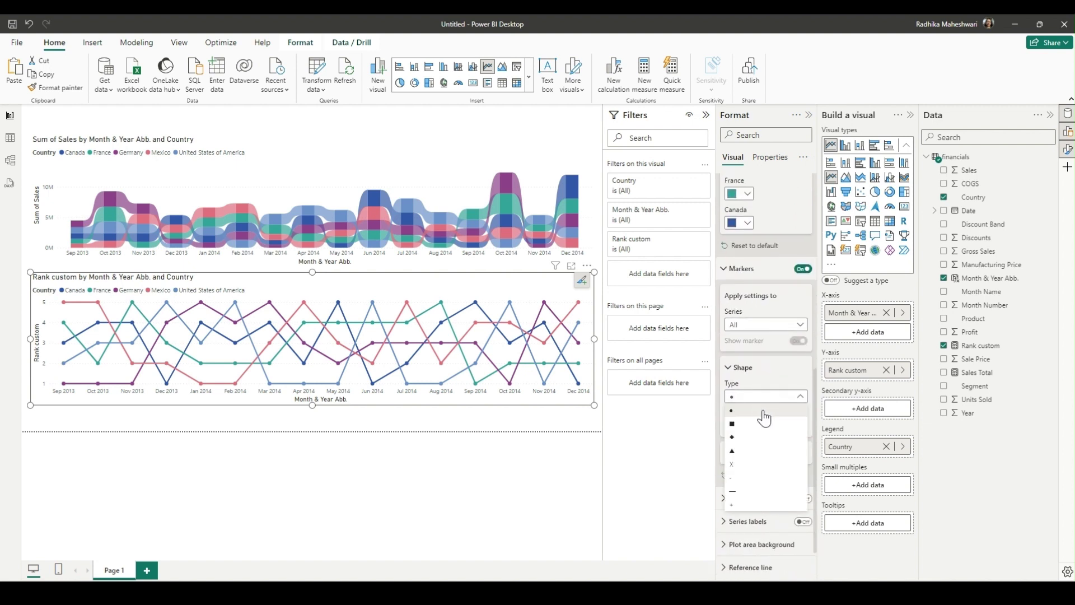
left_click(739, 437)
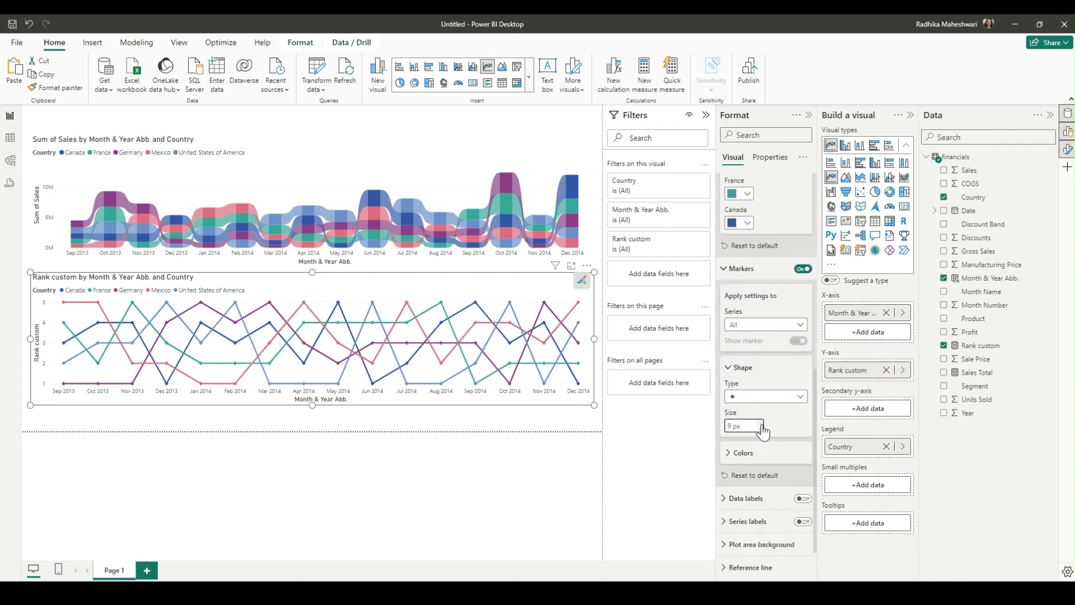
left_click(761, 424)
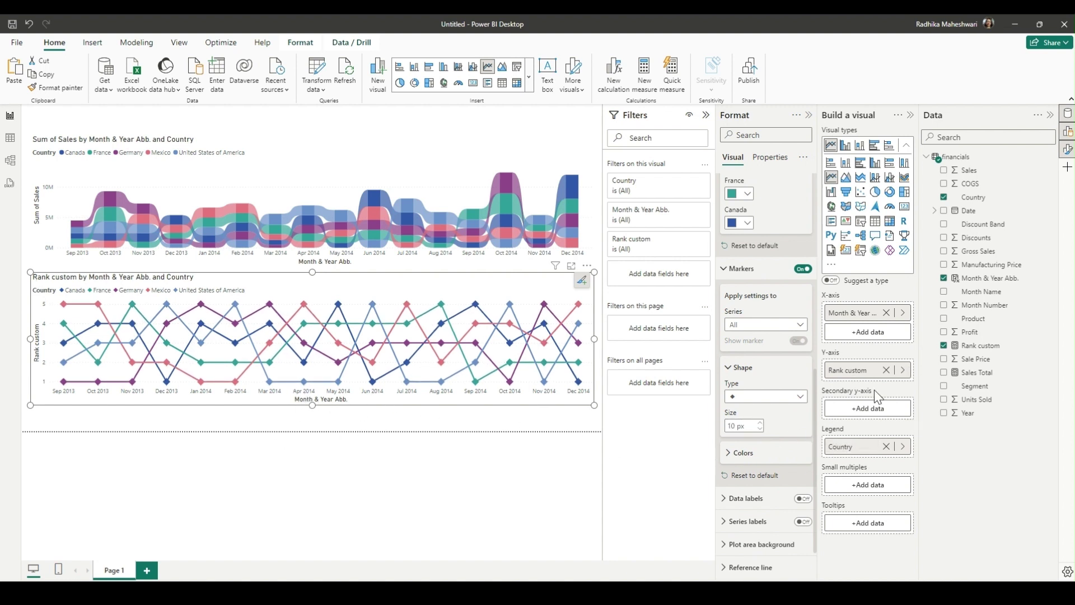
Rename the rank chart's X-axis field Month & Year Abb. to Date for this visual
right_click(868, 316)
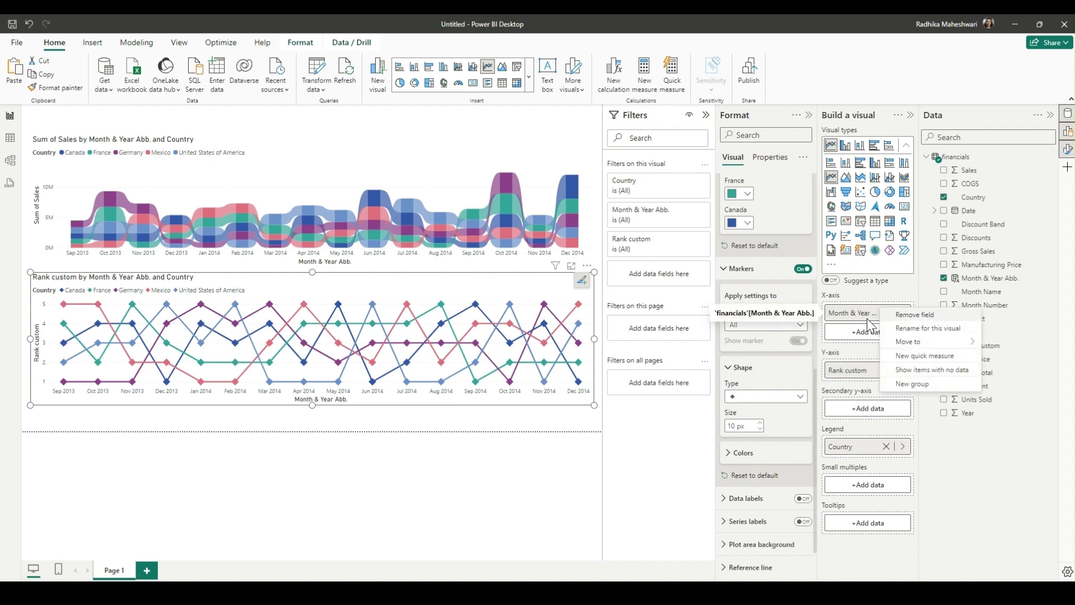
left_click(929, 328)
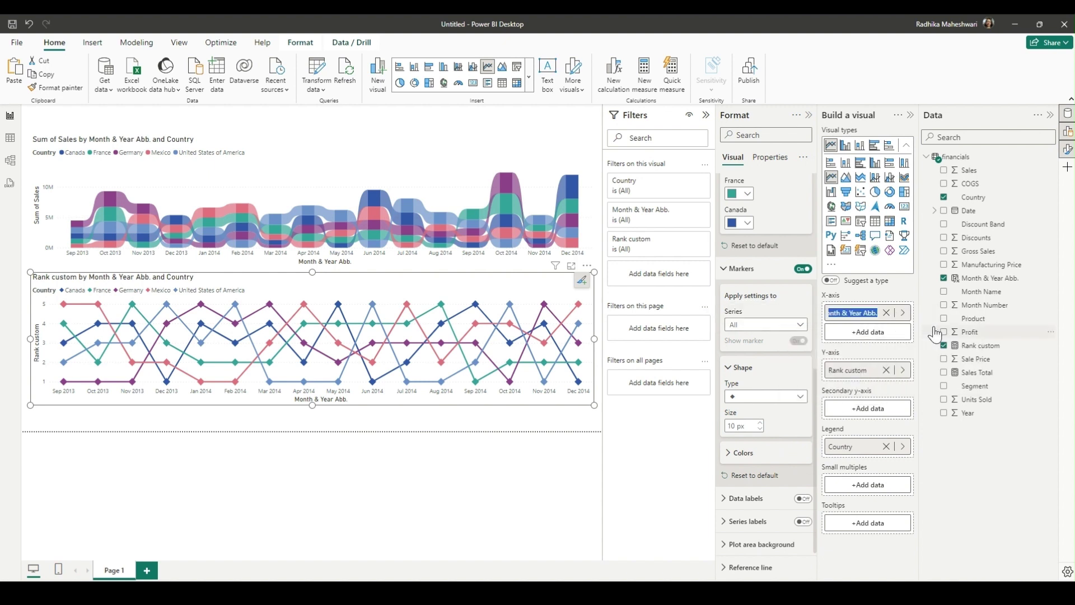
type("Date")
key("Return")
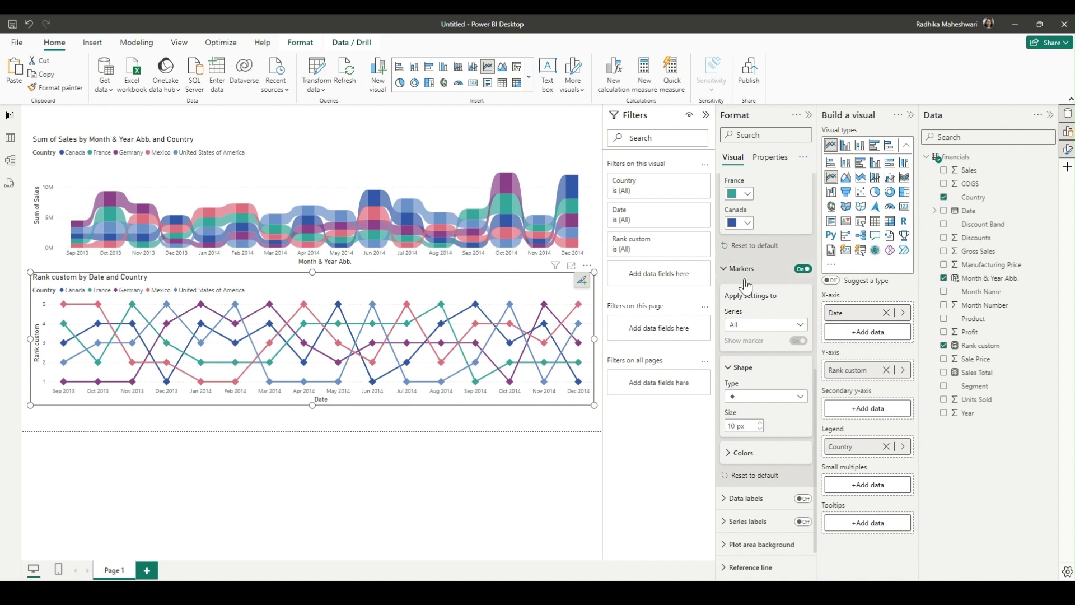
Set the rank chart's title text to "Sales Rank by Date and Country"
scroll(773, 257, "up", 8)
left_click(740, 215)
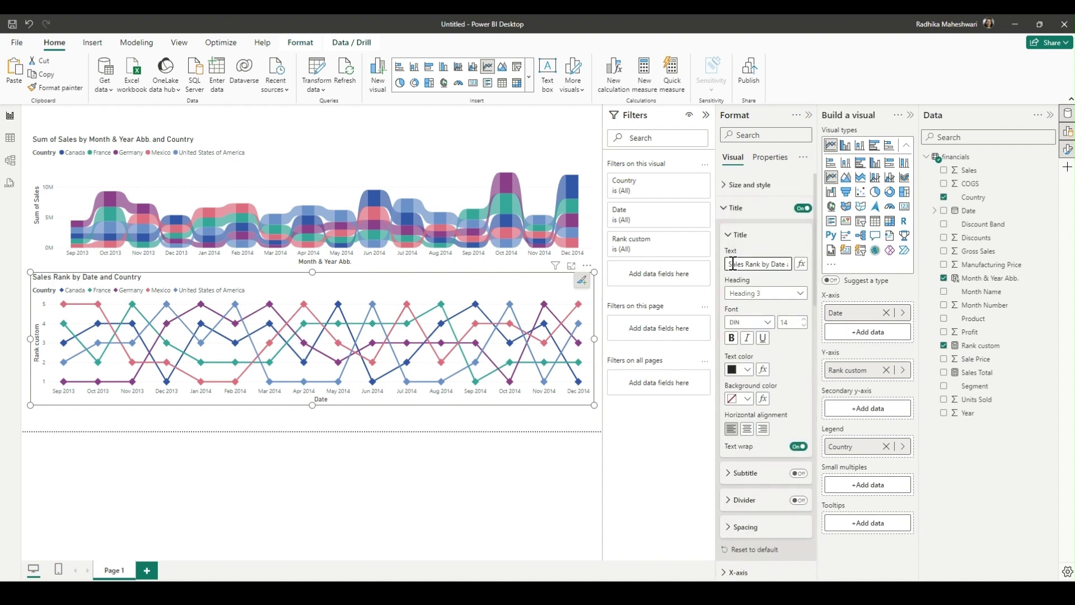
left_click(733, 208)
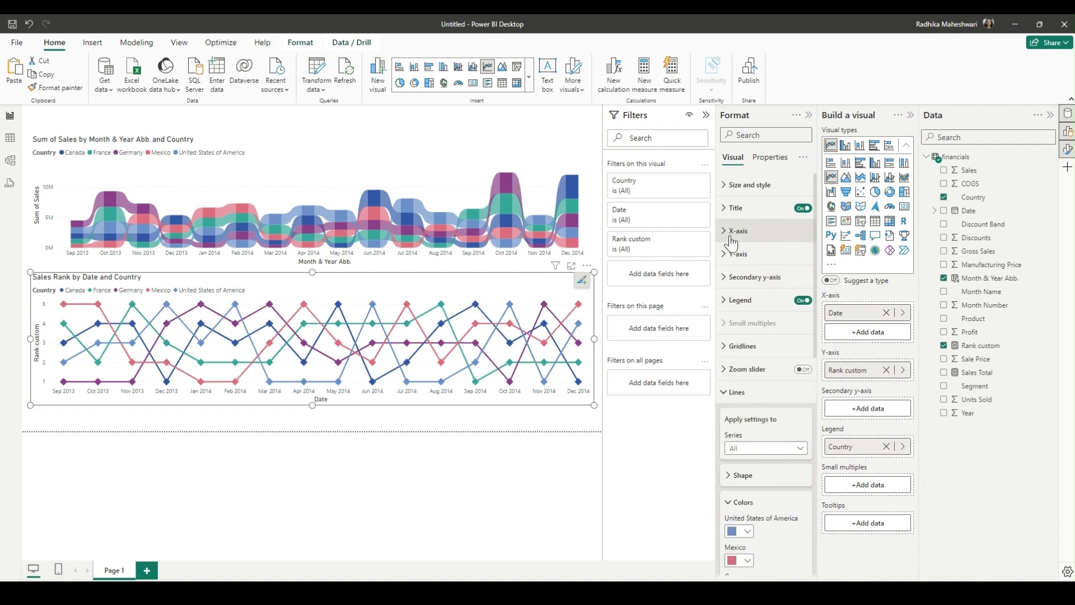
Set the rank chart's X-axis title text to "Country Rank" with a font size of 12
left_click(737, 230)
left_click(740, 414)
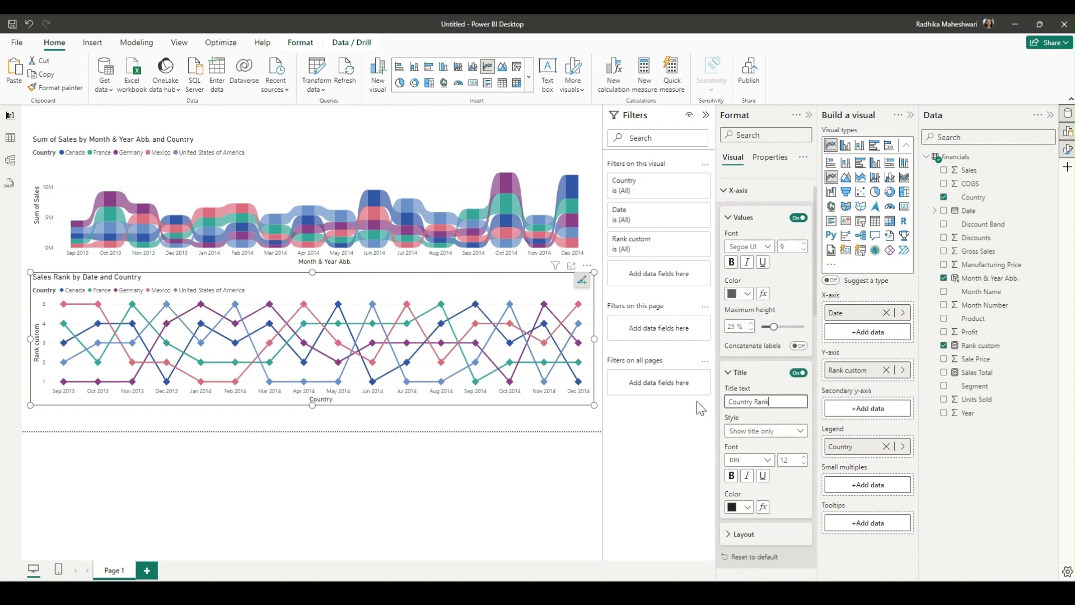
left_click(804, 456)
left_click(803, 456)
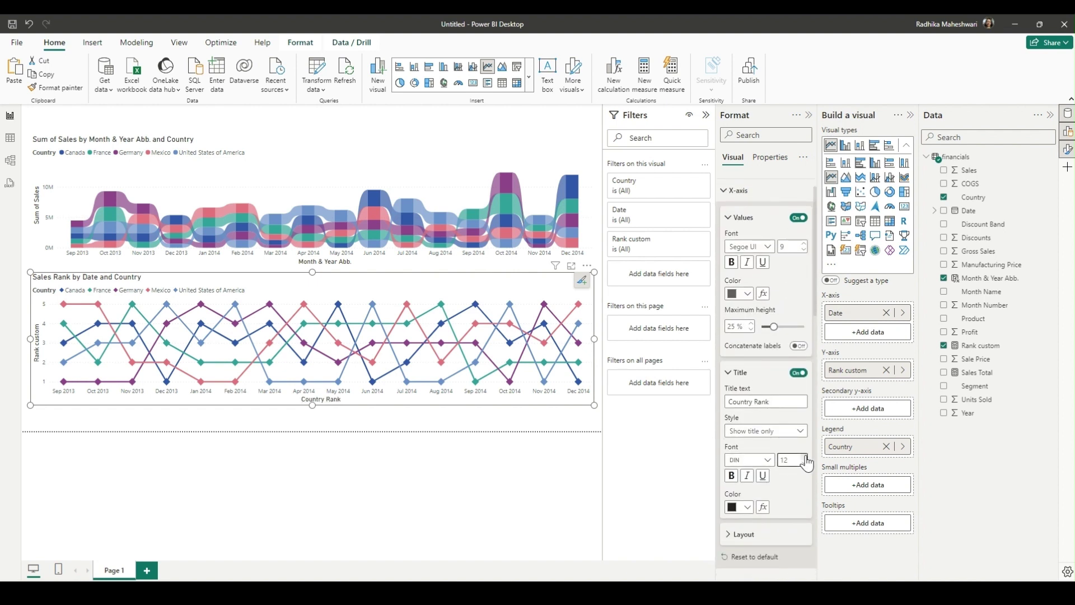
left_click(738, 190)
scroll(769, 370, "down", 1)
scroll(730, 230, "up", 2)
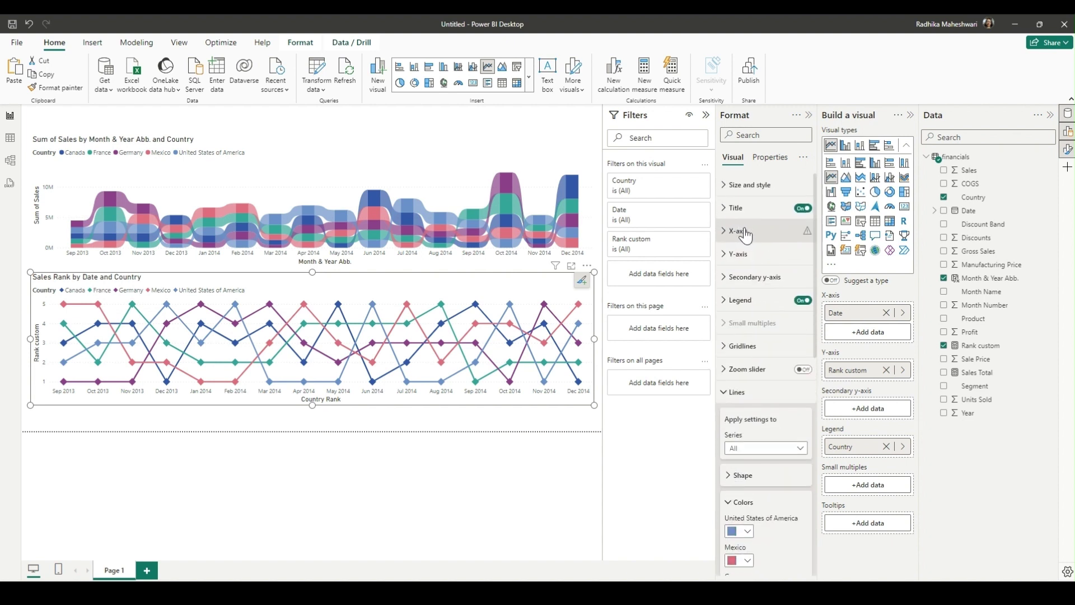
Set the rank chart's Y-axis title font size to 14
left_click(733, 255)
left_click(735, 424)
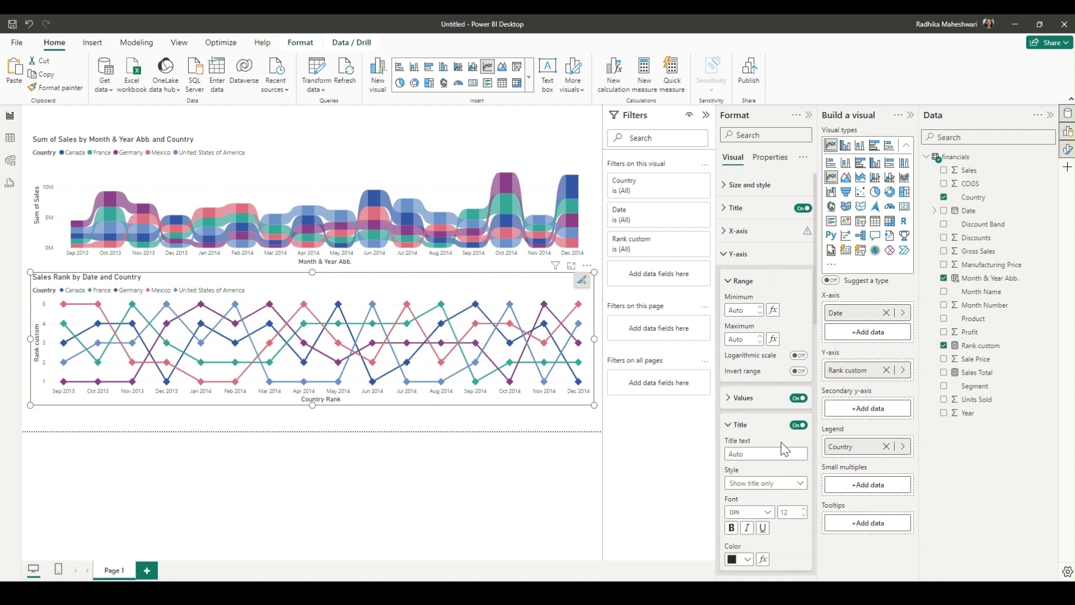
double_click(791, 512)
Turn off the Responsive option in the rank chart's advanced options
left_click(770, 158)
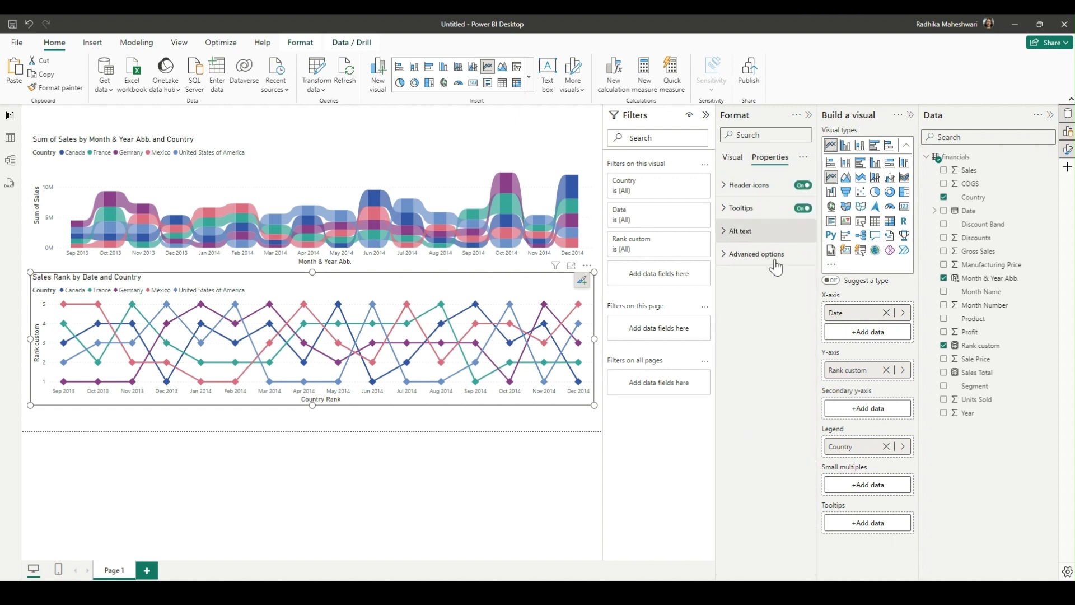
left_click(733, 249)
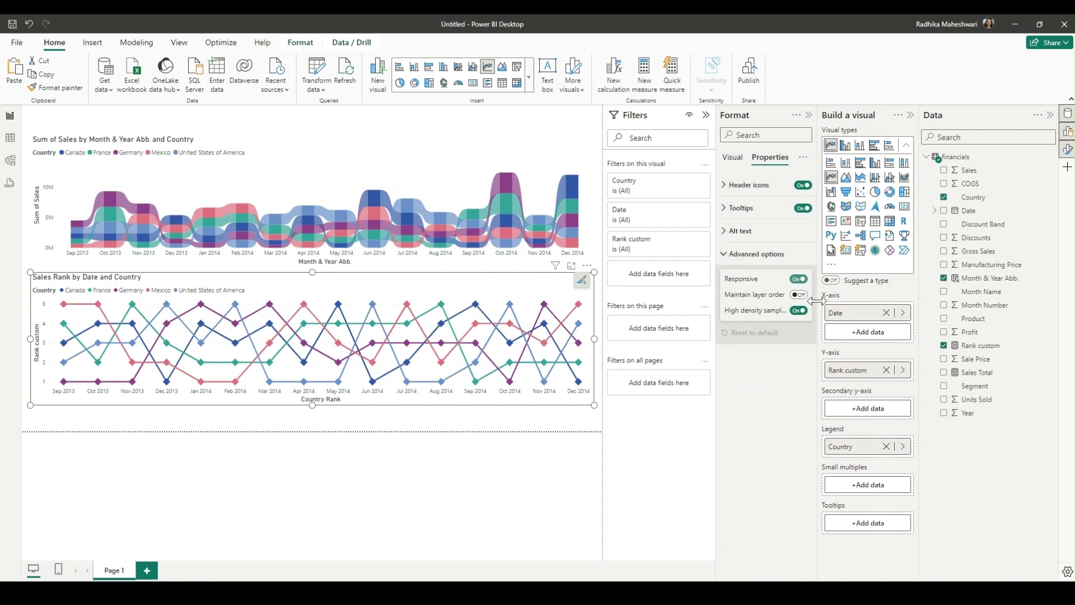
left_click(799, 278)
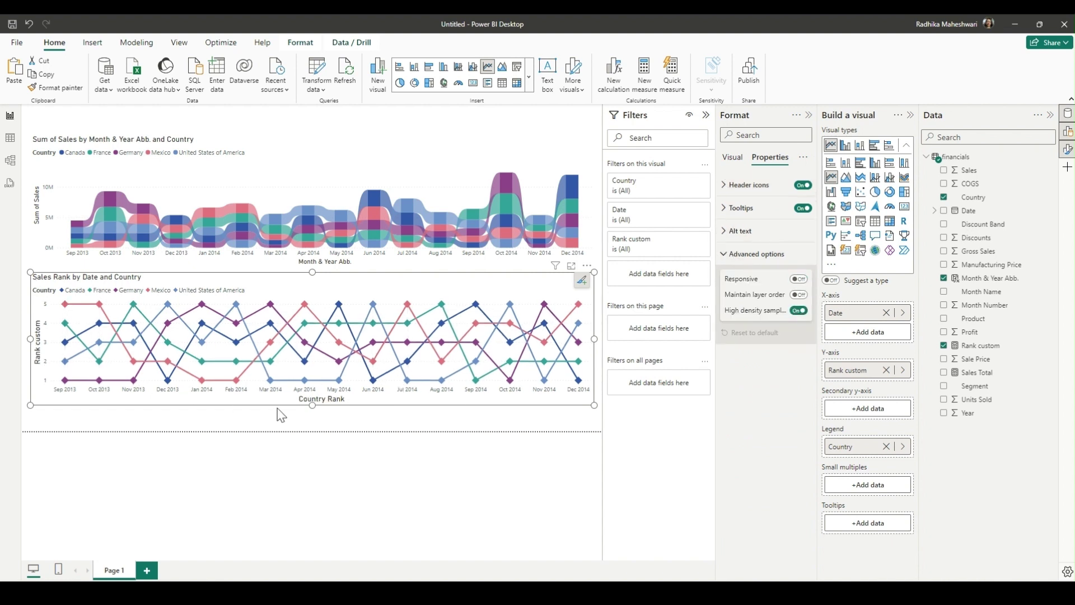
Invert the range of the rank chart's Y-axis
left_click(732, 157)
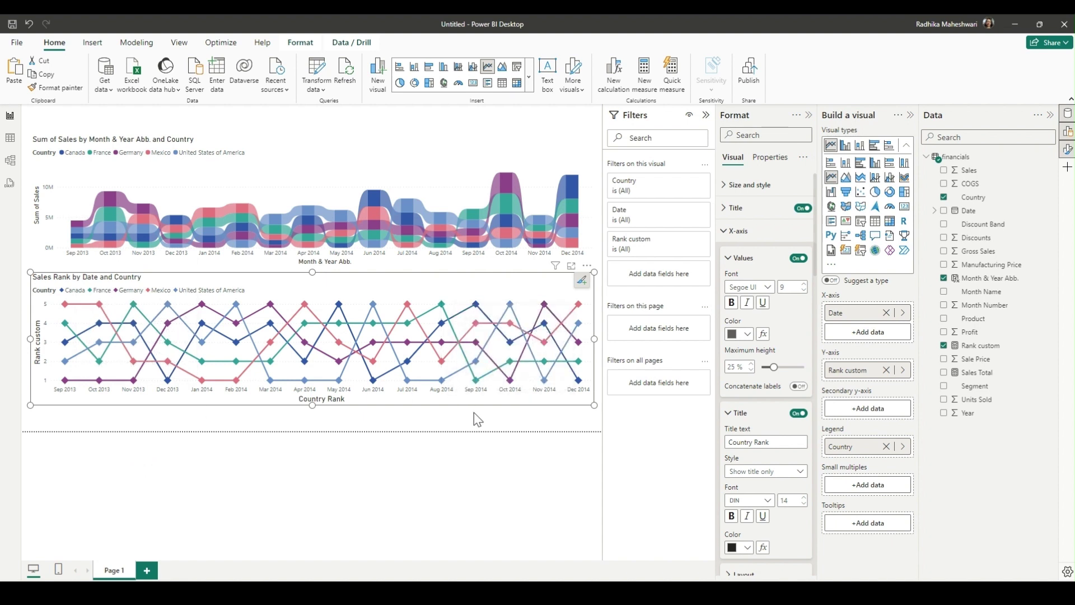
left_click(731, 232)
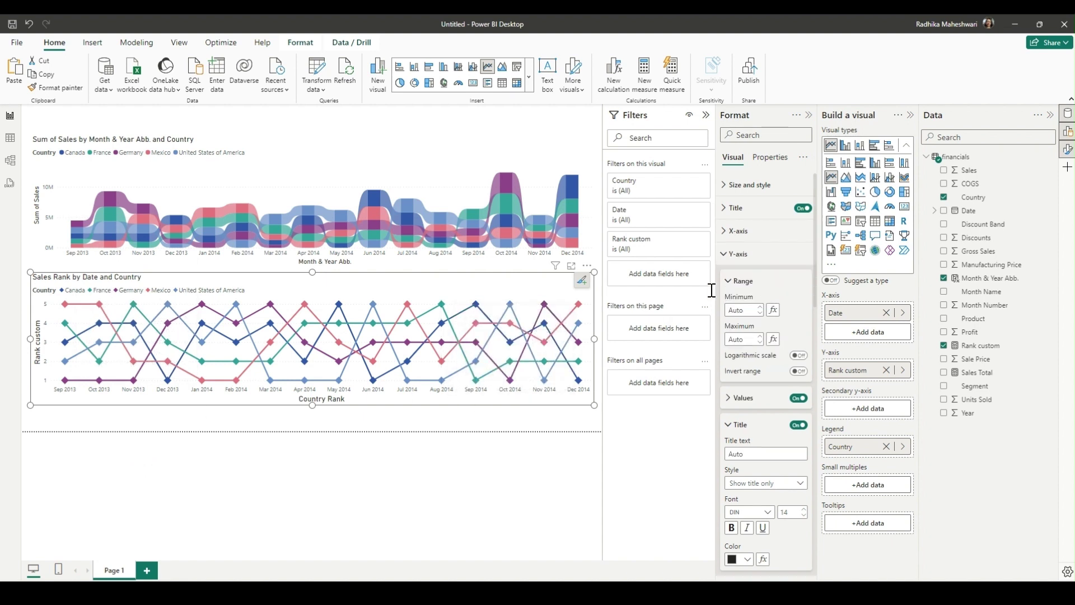
left_click(735, 253)
left_click(796, 374)
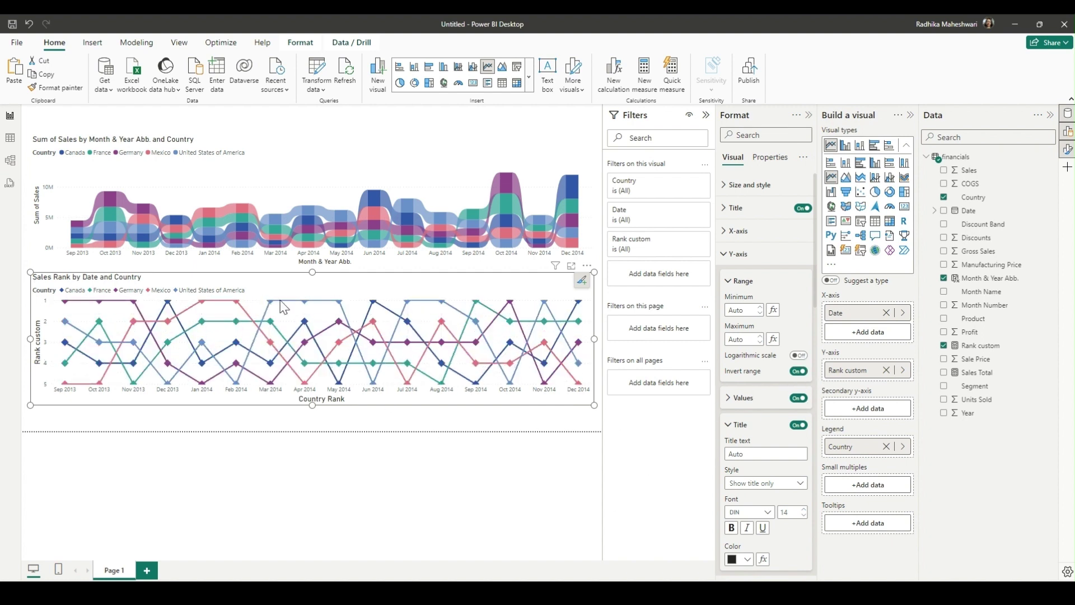
Set the rank chart's Y-axis range to a minimum of 0.3 and a maximum of 5.5
mouse_move(327, 308)
left_click(750, 314)
type(".3")
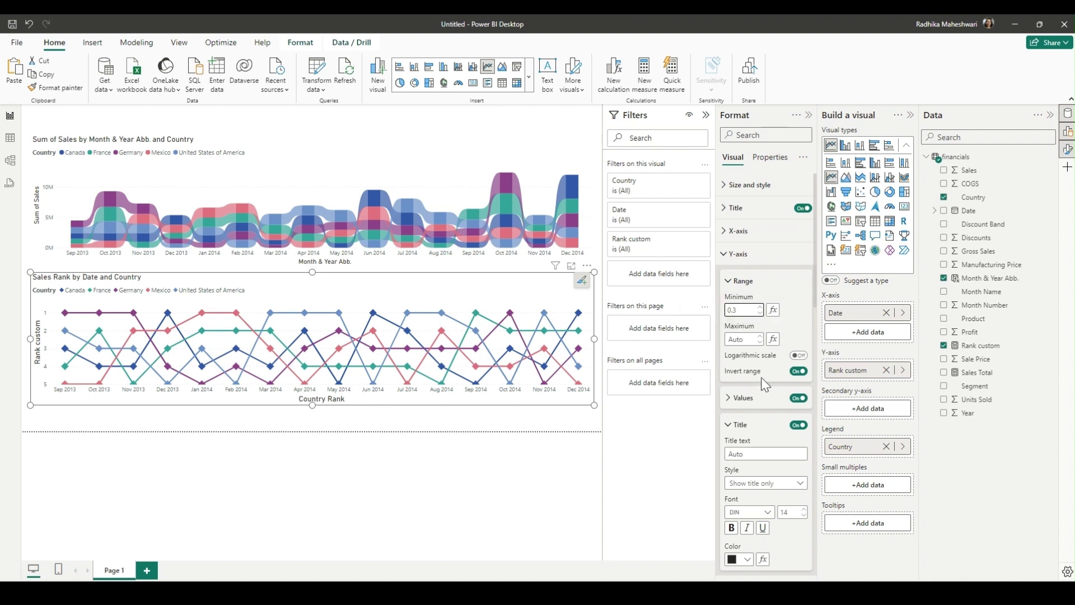
left_click(747, 338)
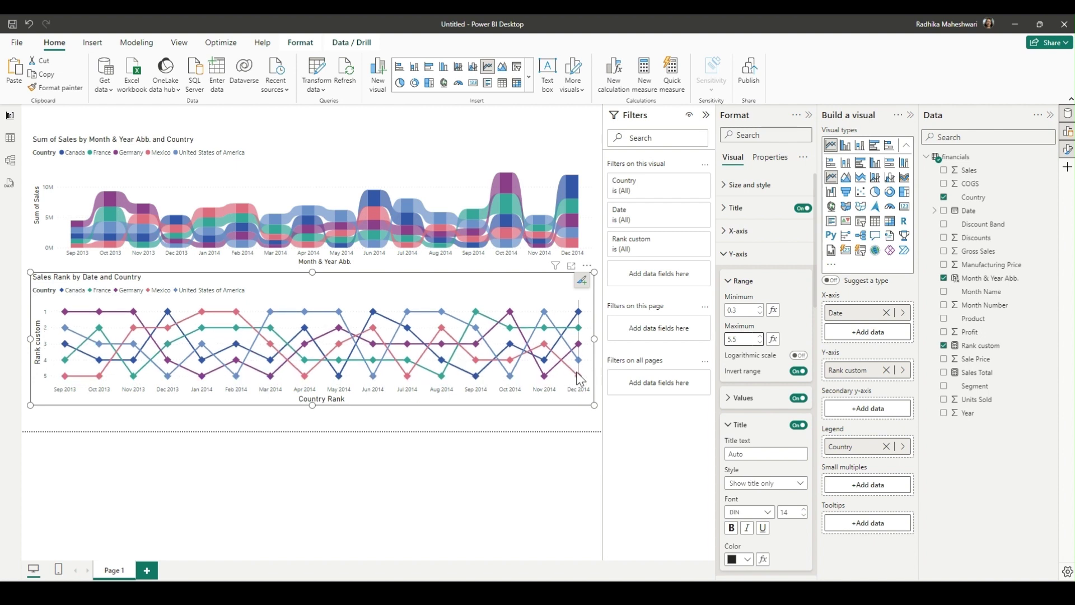
Extend the rank chart slightly downward and collapse the Filters pane to give the report canvas more room
left_click_drag(312, 405, 311, 420)
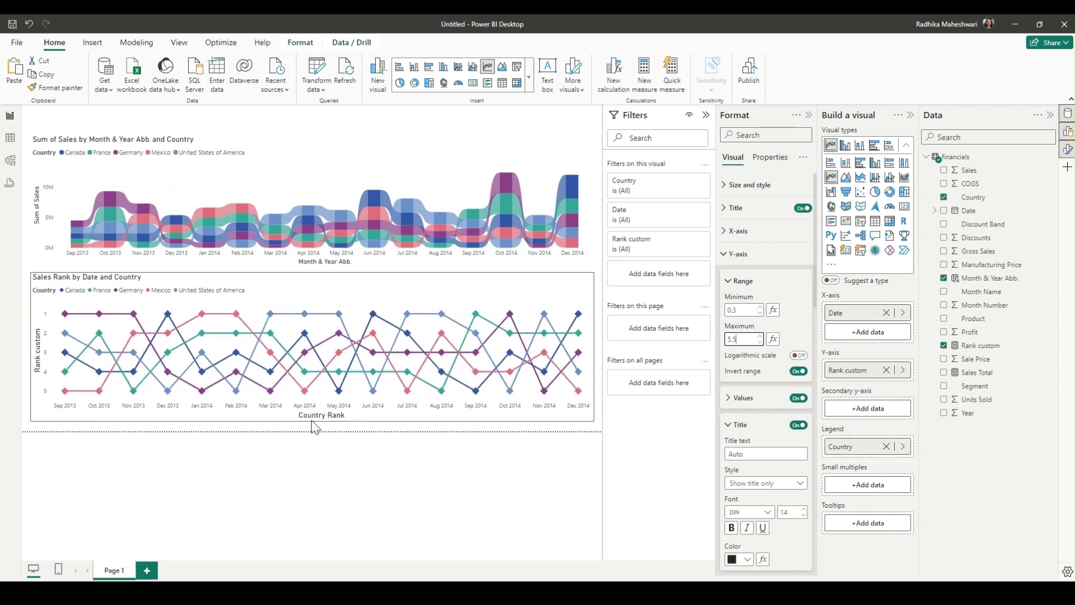
left_click(706, 114)
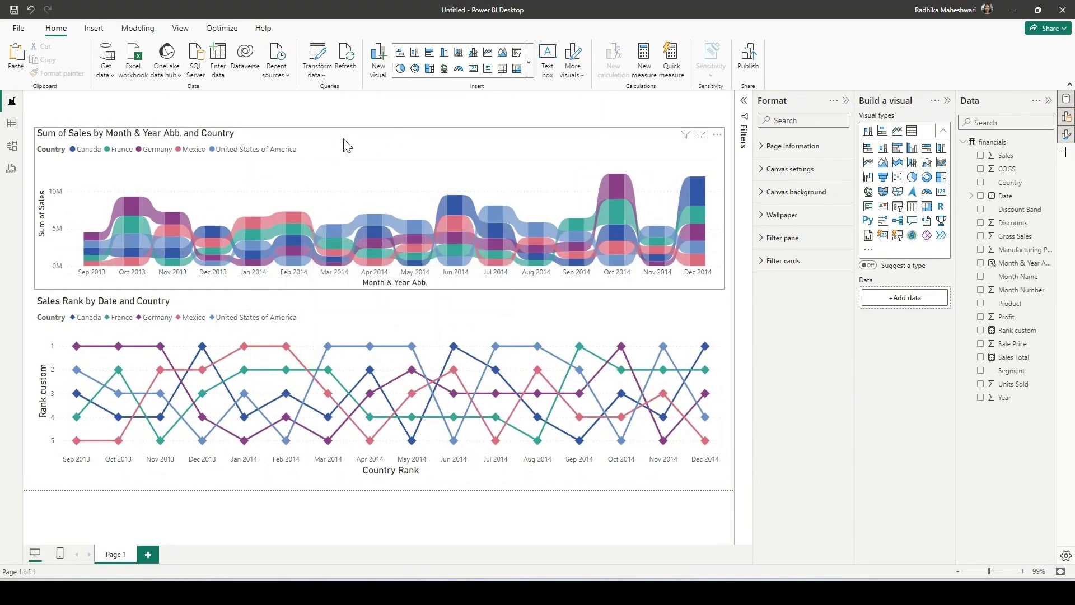
Rename the ribbon chart's X-axis field Month & Year Abb. to Date for this visual
left_click(411, 163)
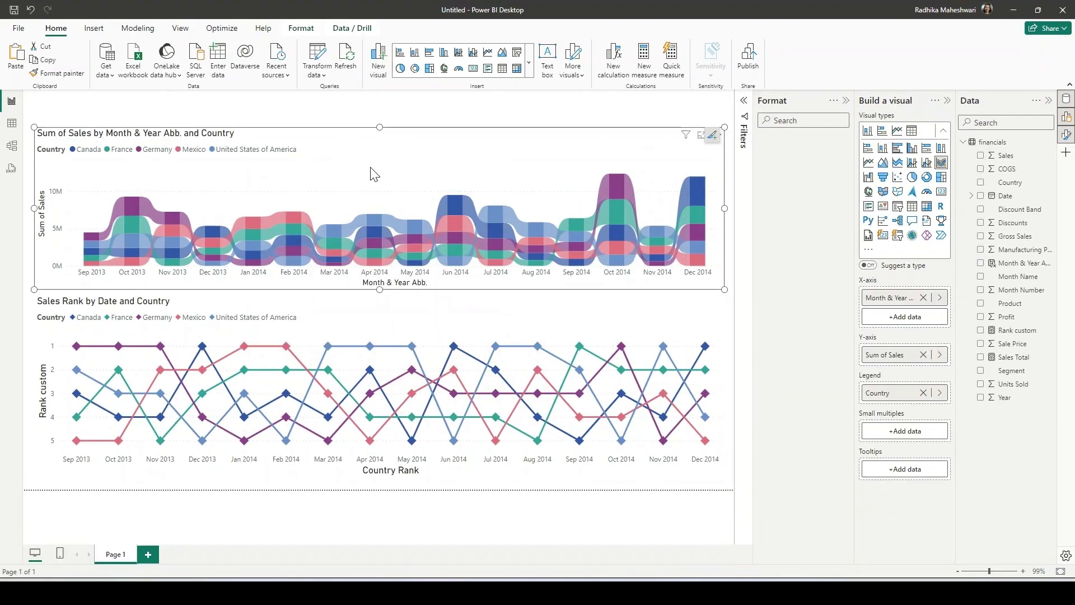
right_click(918, 297)
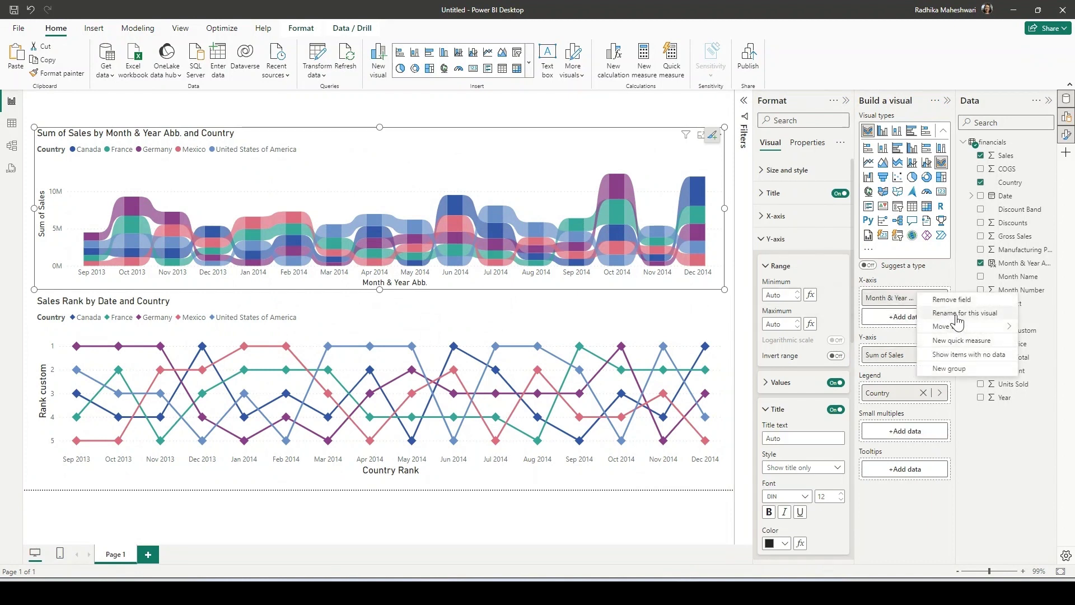
left_click(958, 313)
type("Date")
key("Return")
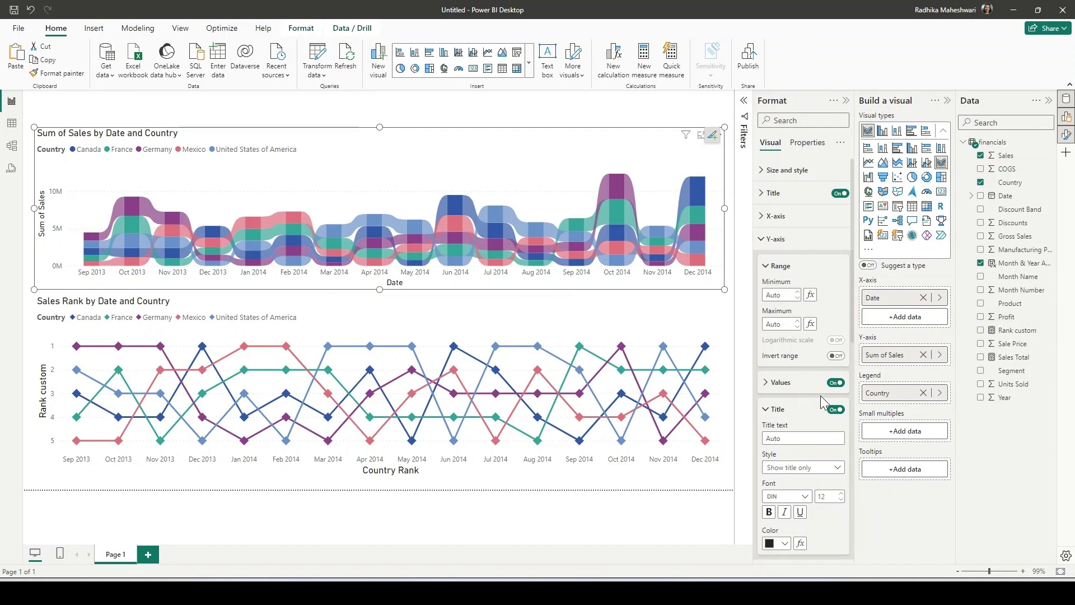
Turn off the ribbon chart's Y-axis title and shorten its chart title to "Sales by Date and Country"
left_click(835, 409)
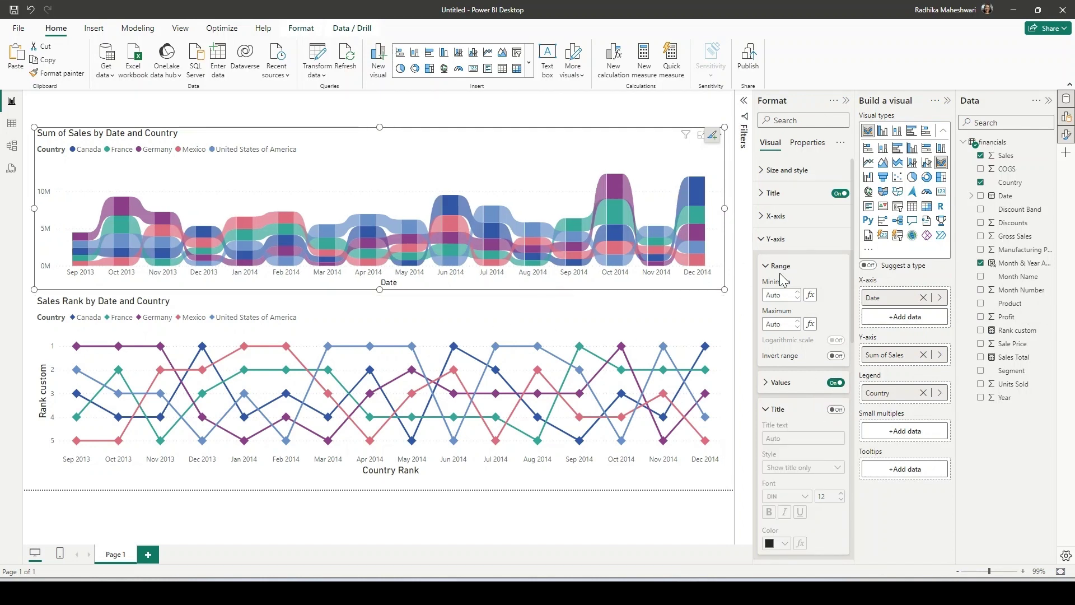
left_click(762, 240)
left_click(771, 192)
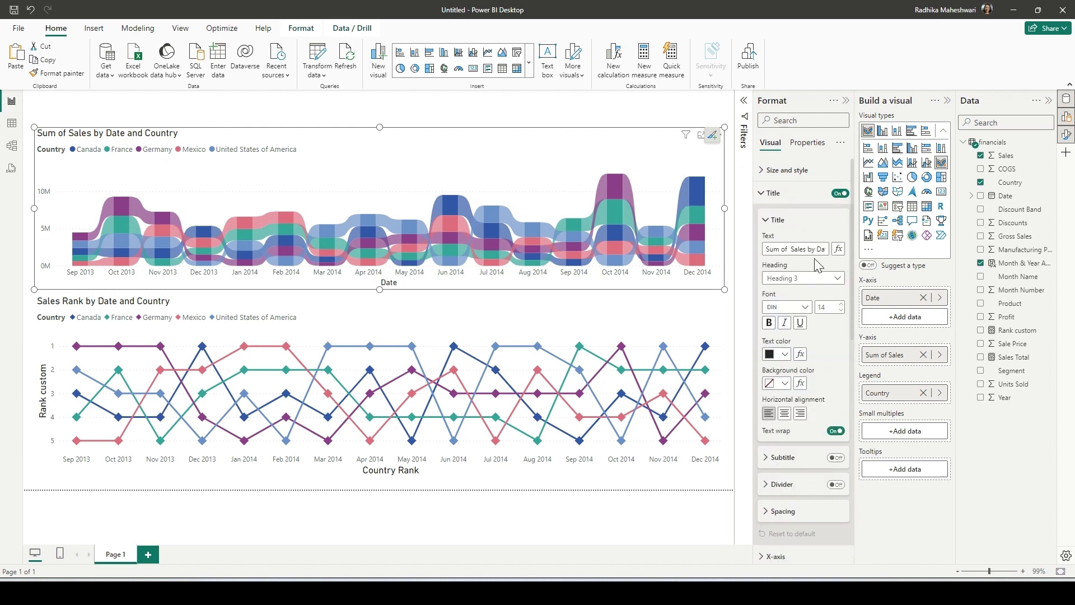
left_click_drag(791, 251, 749, 252)
key("BackSpace")
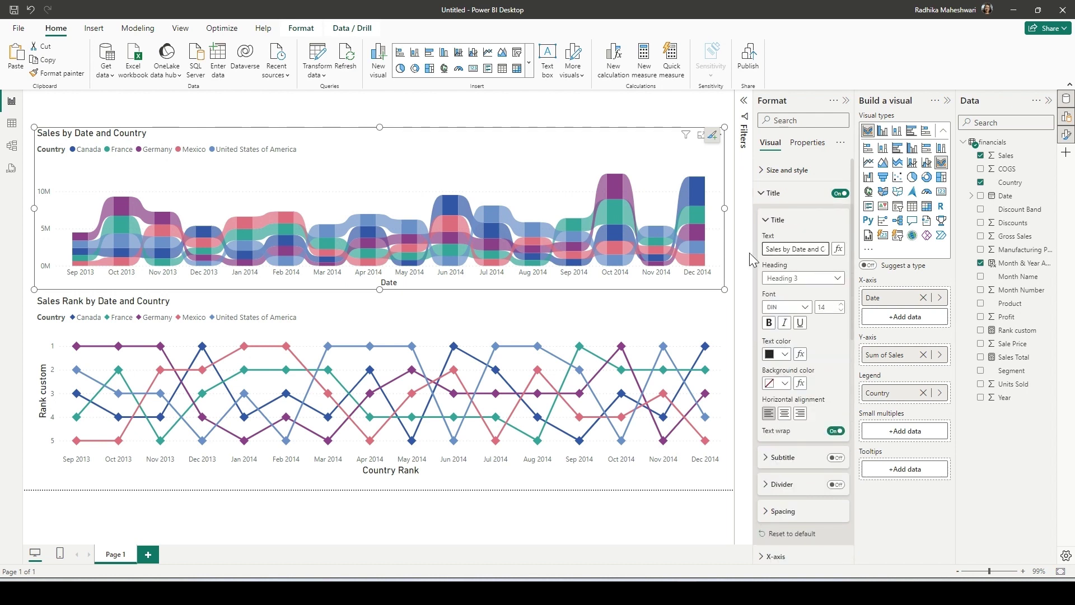
left_click(372, 117)
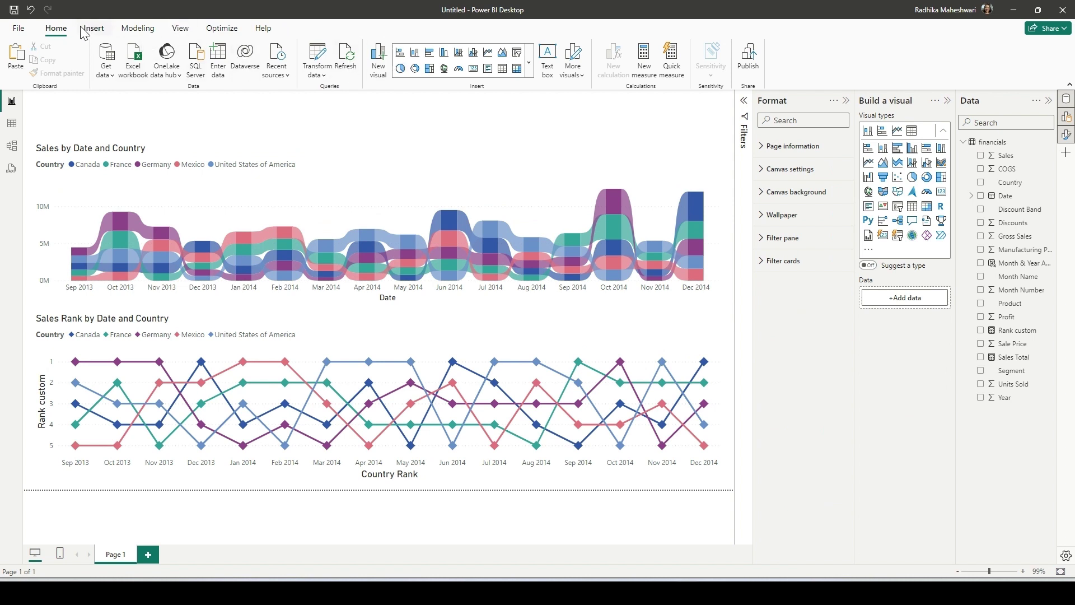
Add a text box reading "Workout Wednesday | Power BI Can you Turn a Ribbon Chart into a Bump Chart?" across the page above the ribbon chart
left_click(547, 58)
type("Workout Wednesday | Power BI Can you Turn a Ribbon Chart into a Bump Chart?")
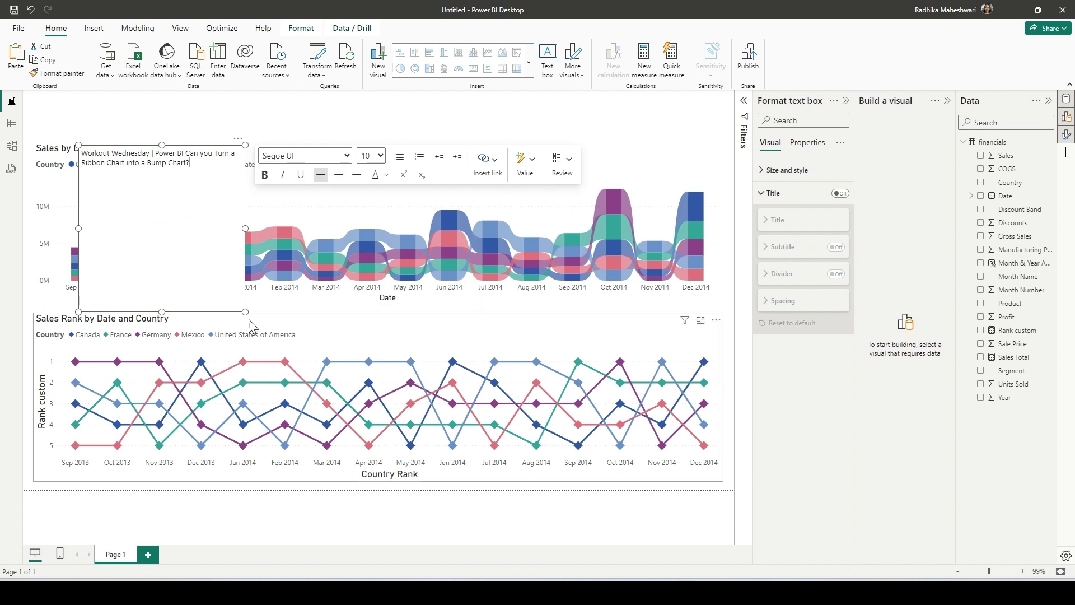
left_click_drag(260, 233, 542, 190)
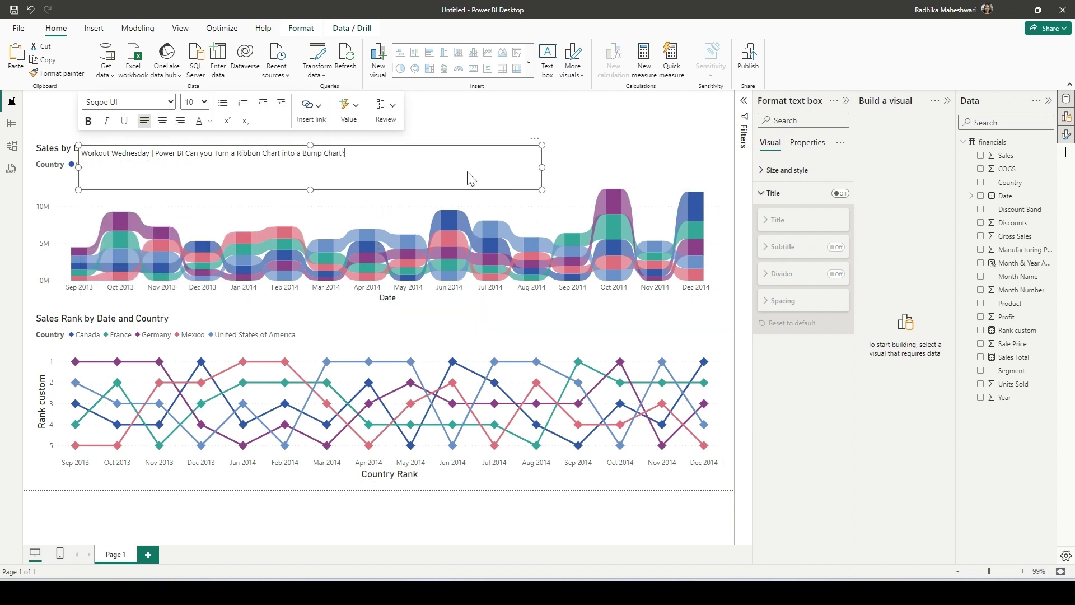
left_click(534, 139)
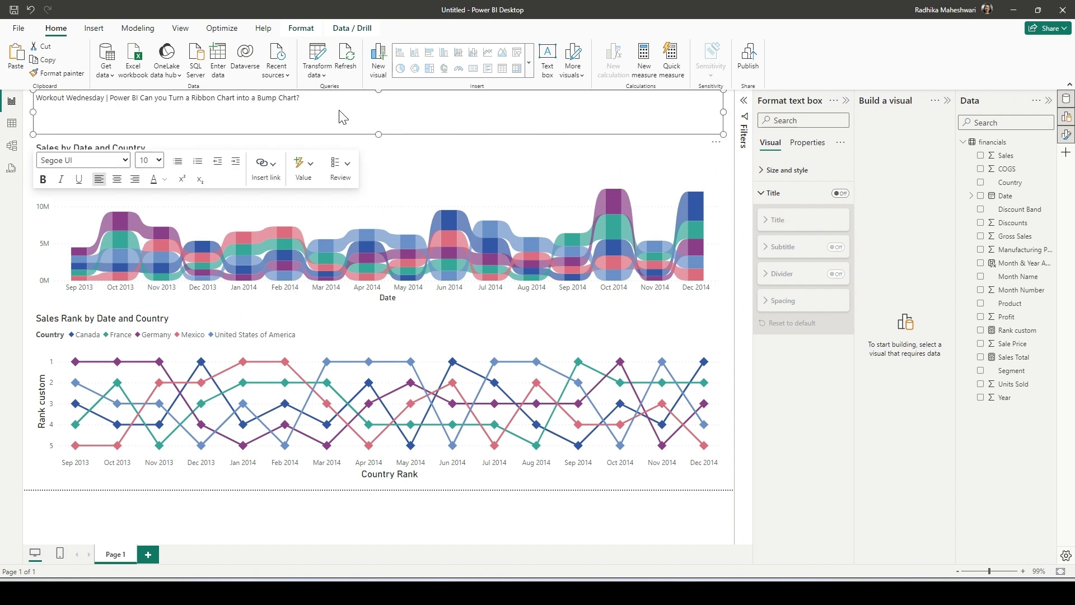
Set the heading text to font size 24 and make "Workout Wednesday | Power BI" bold
key("ctrl+a")
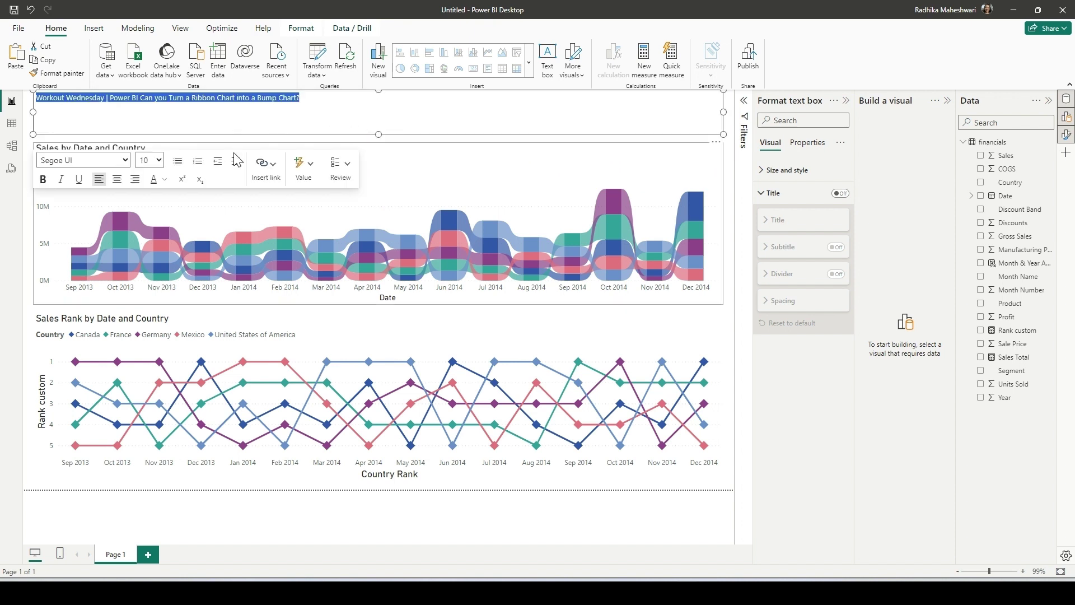
left_click(158, 160)
left_click(146, 301)
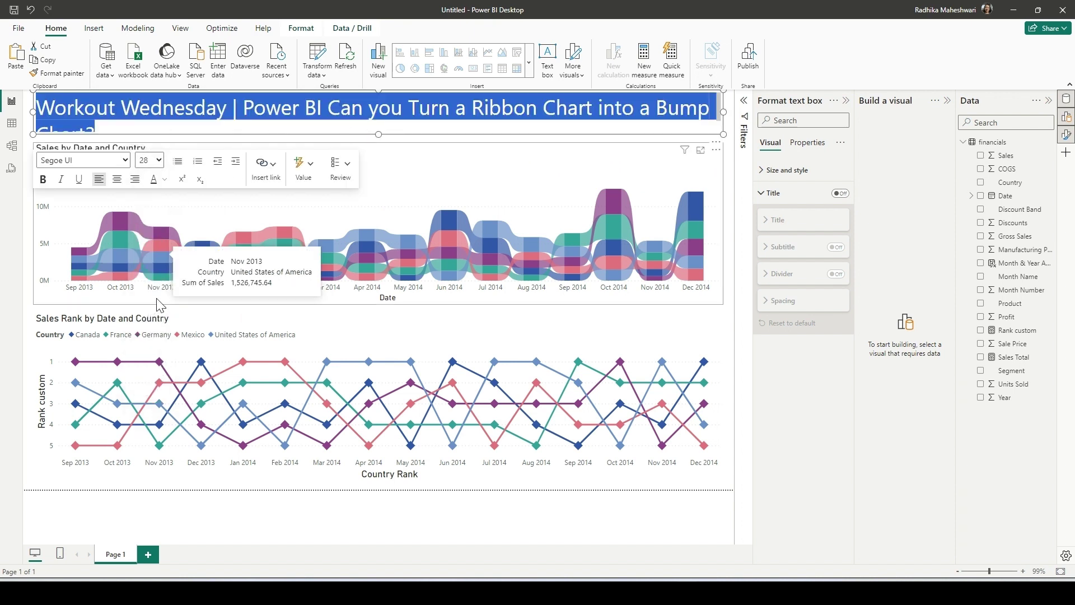
left_click(158, 160)
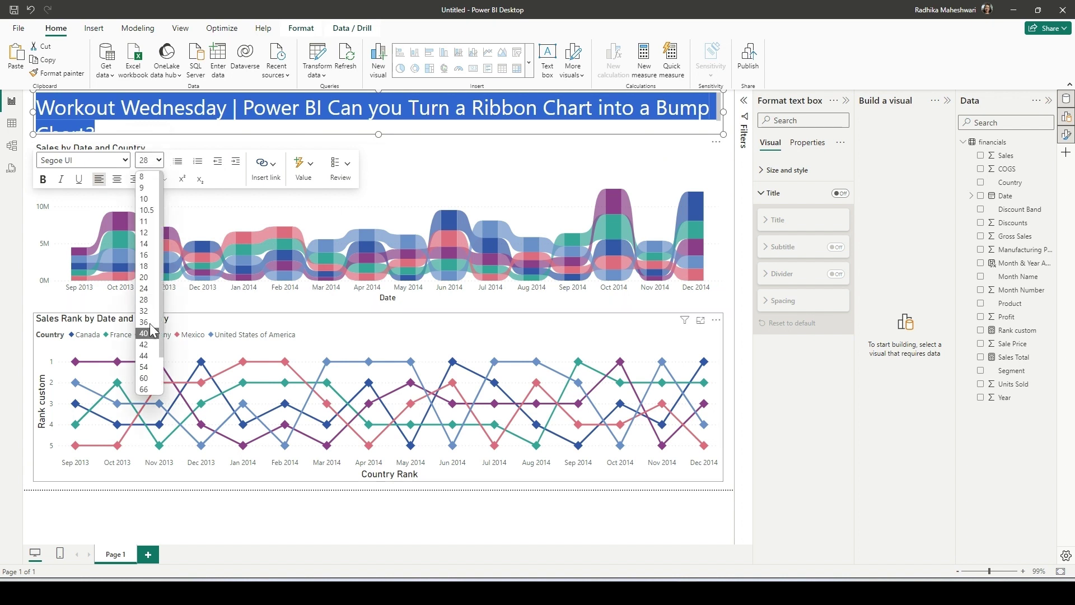
left_click(144, 288)
left_click(524, 125)
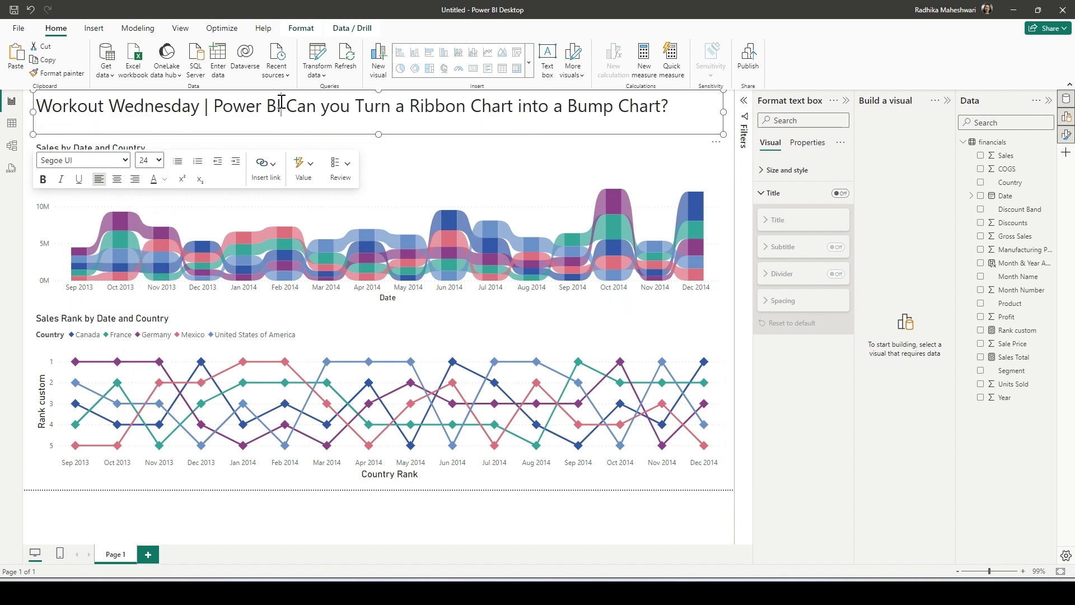
left_click_drag(281, 102, 36, 106)
key("ctrl+b")
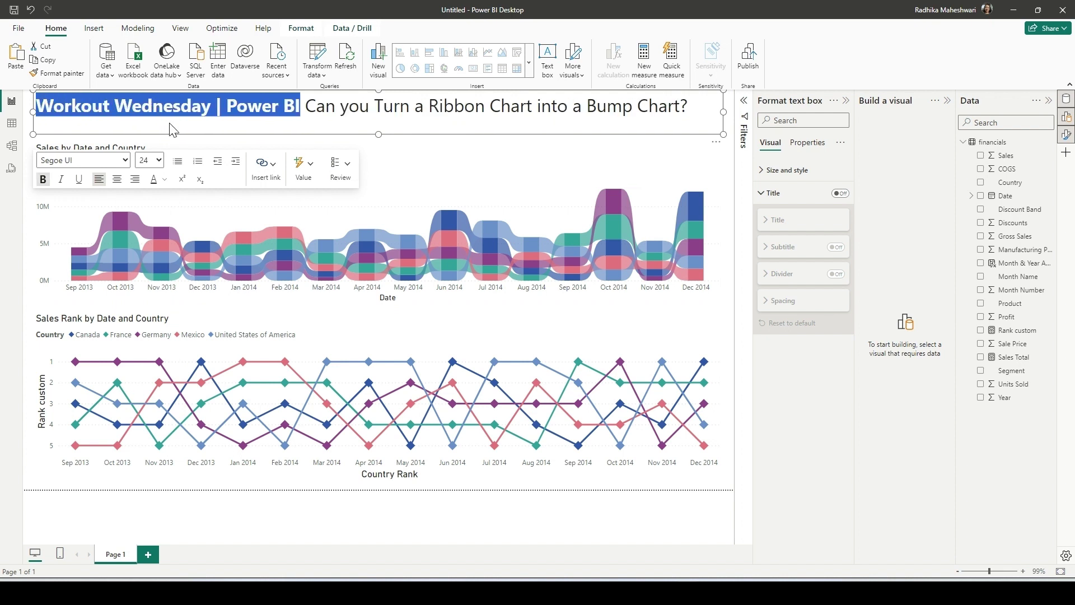
Add a second line "#WOW2021 #PowerBI" to the heading text box with font size 18
left_click(695, 111)
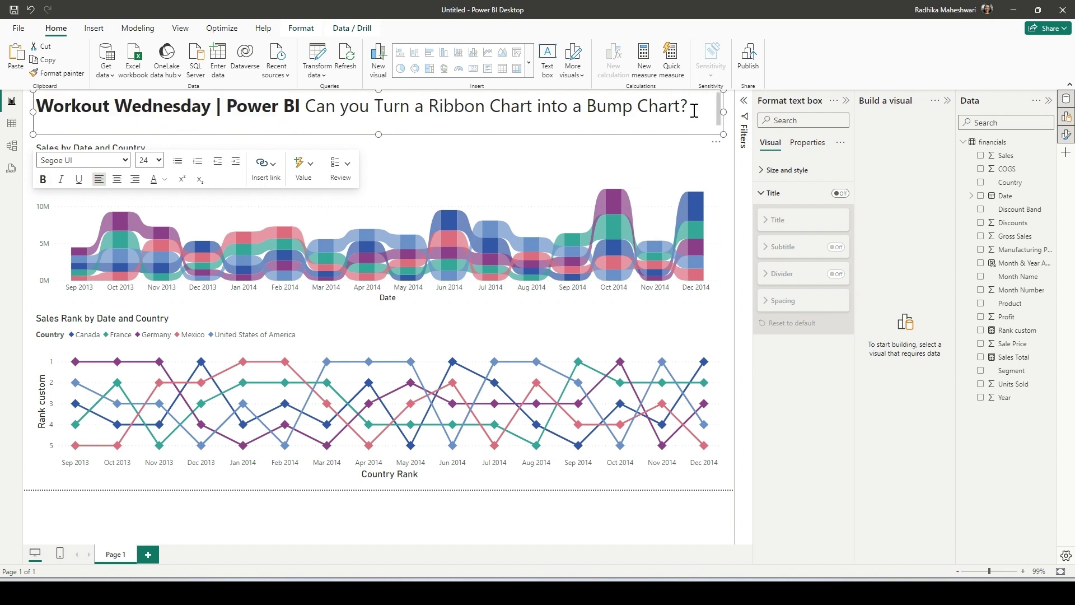
key("Return")
type("#WOW")
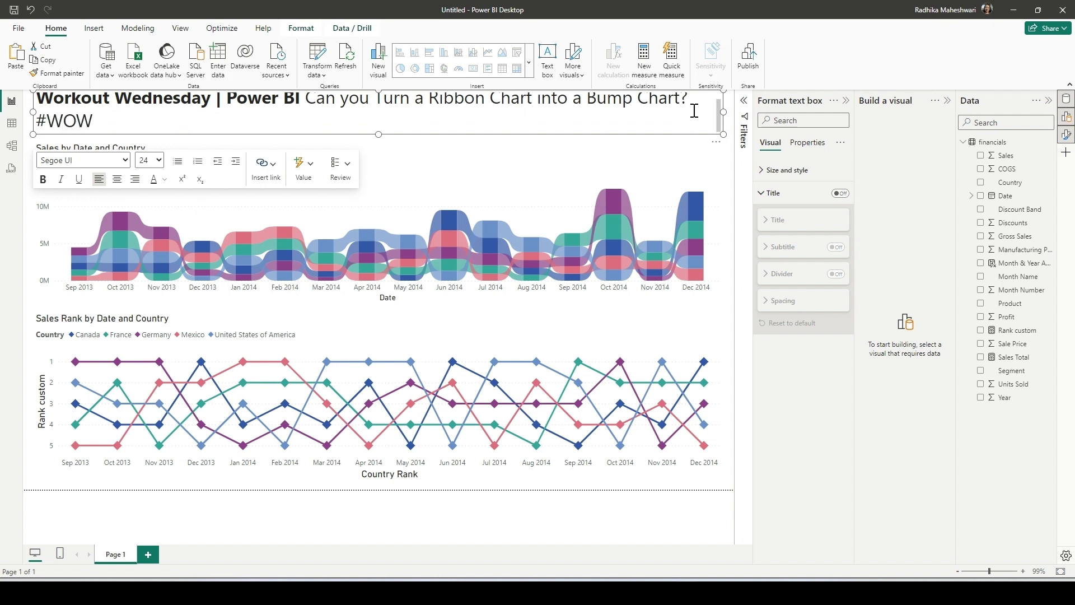
type("2021 #PowerBI")
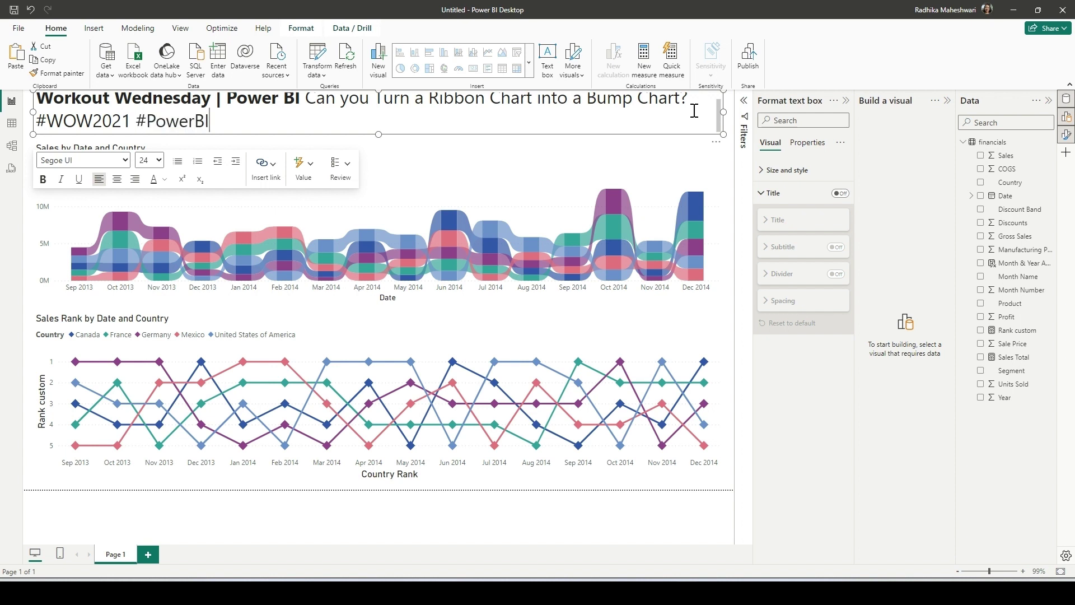
left_click_drag(215, 123, 35, 123)
left_click(158, 161)
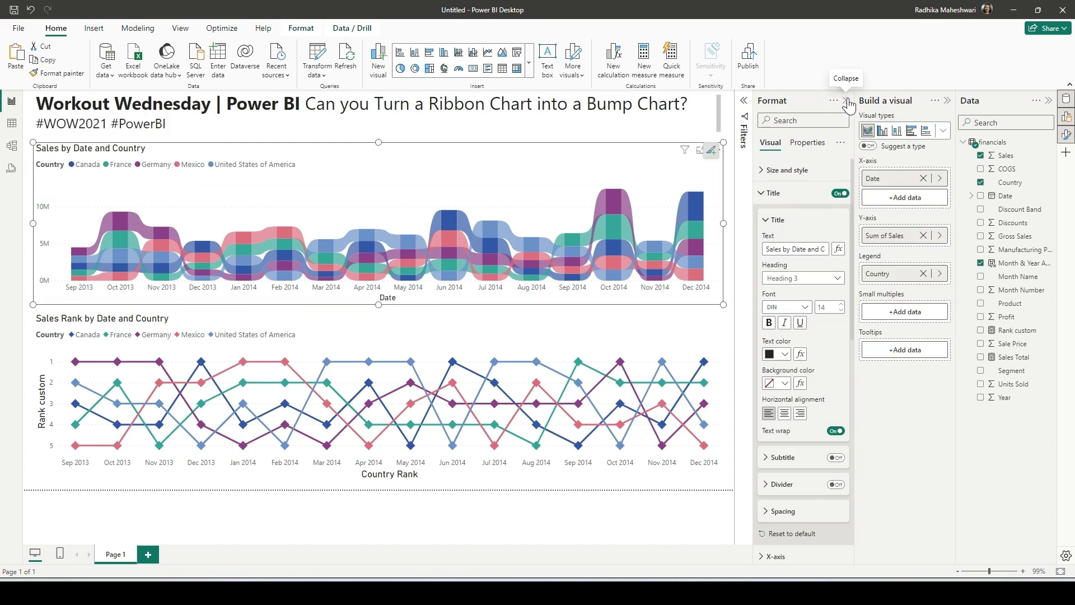
Collapse the Format and Build a visual panes and make the heading text box slightly taller to fit both lines
left_click(846, 101)
left_click(949, 101)
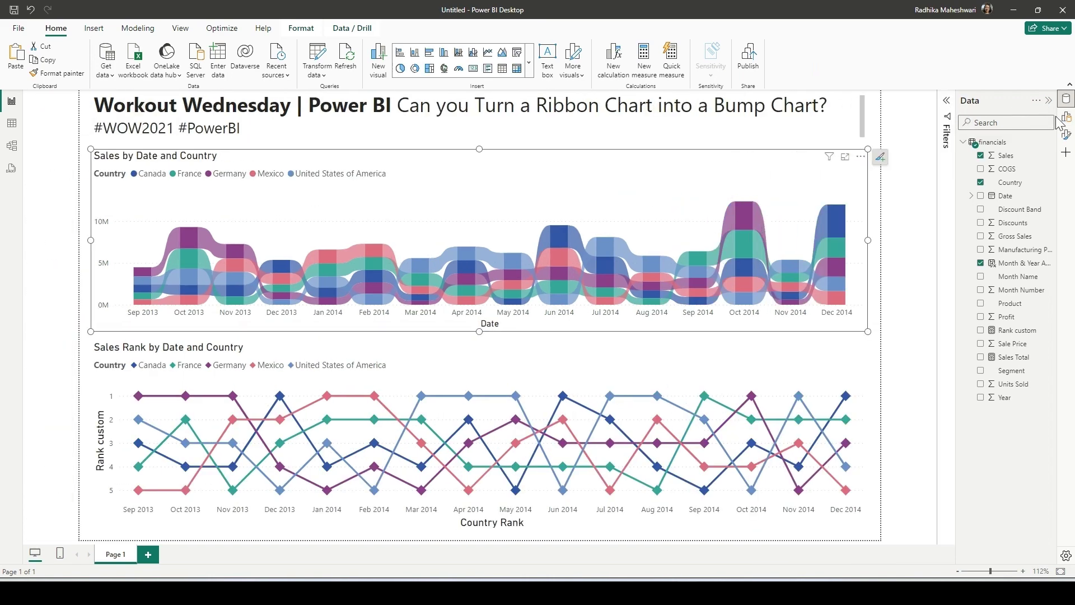
left_click(694, 134)
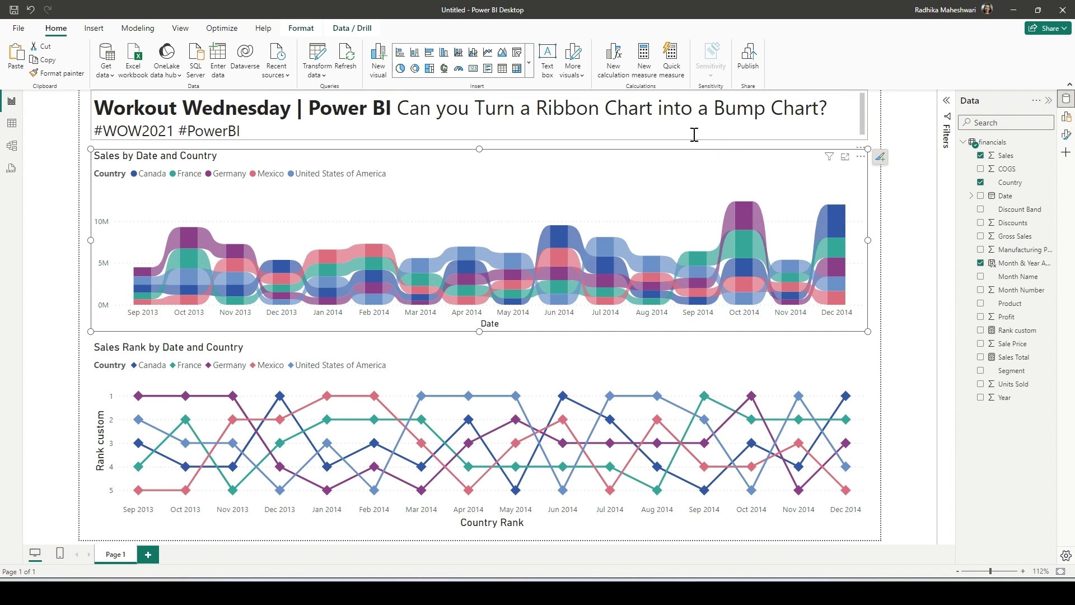
left_click(478, 132)
left_click_drag(481, 140, 482, 149)
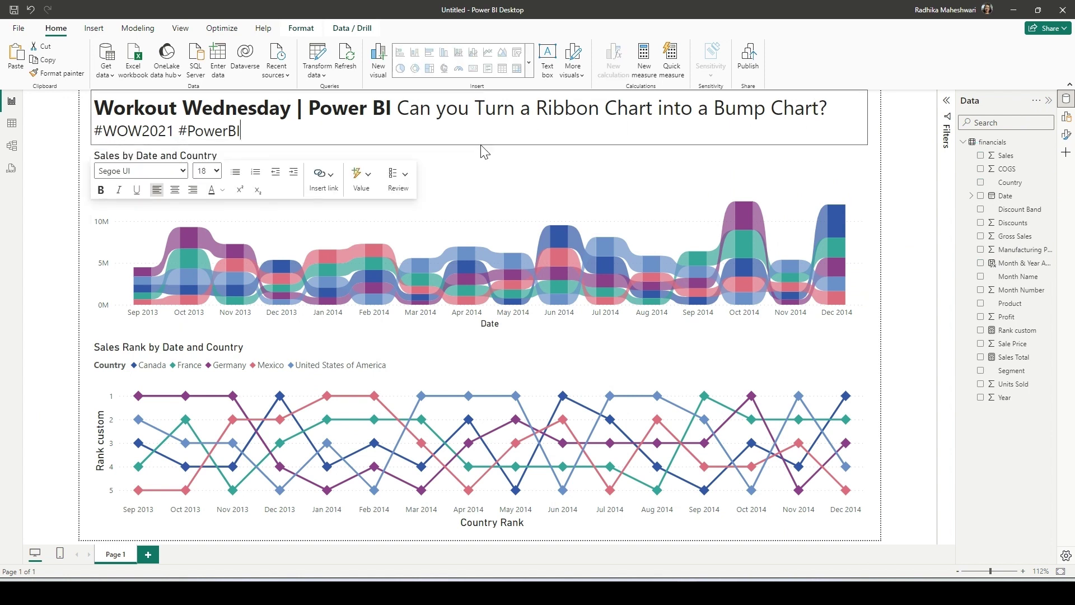
left_click(875, 130)
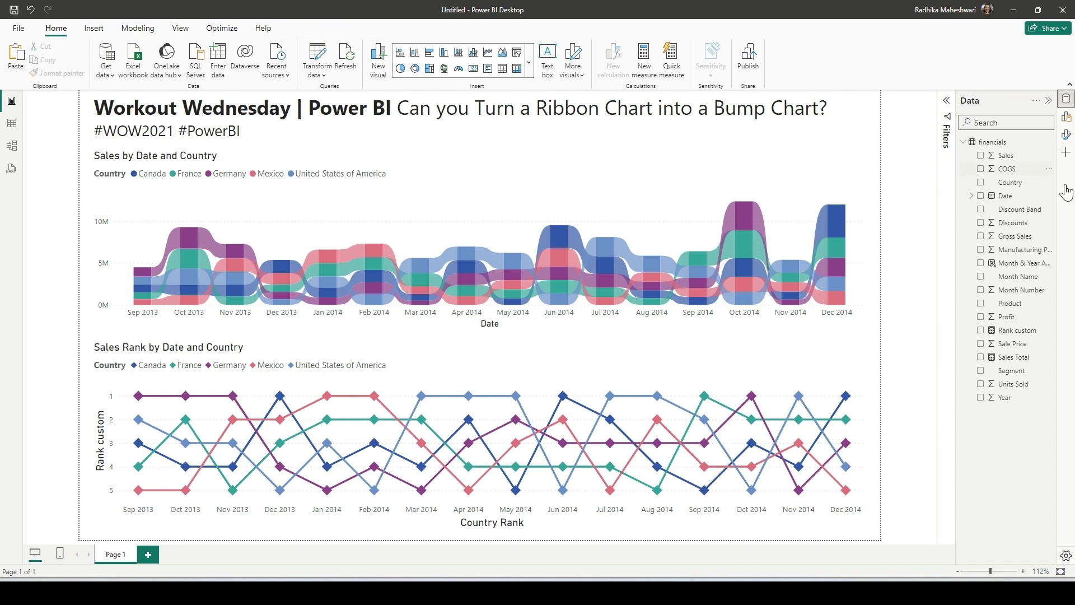